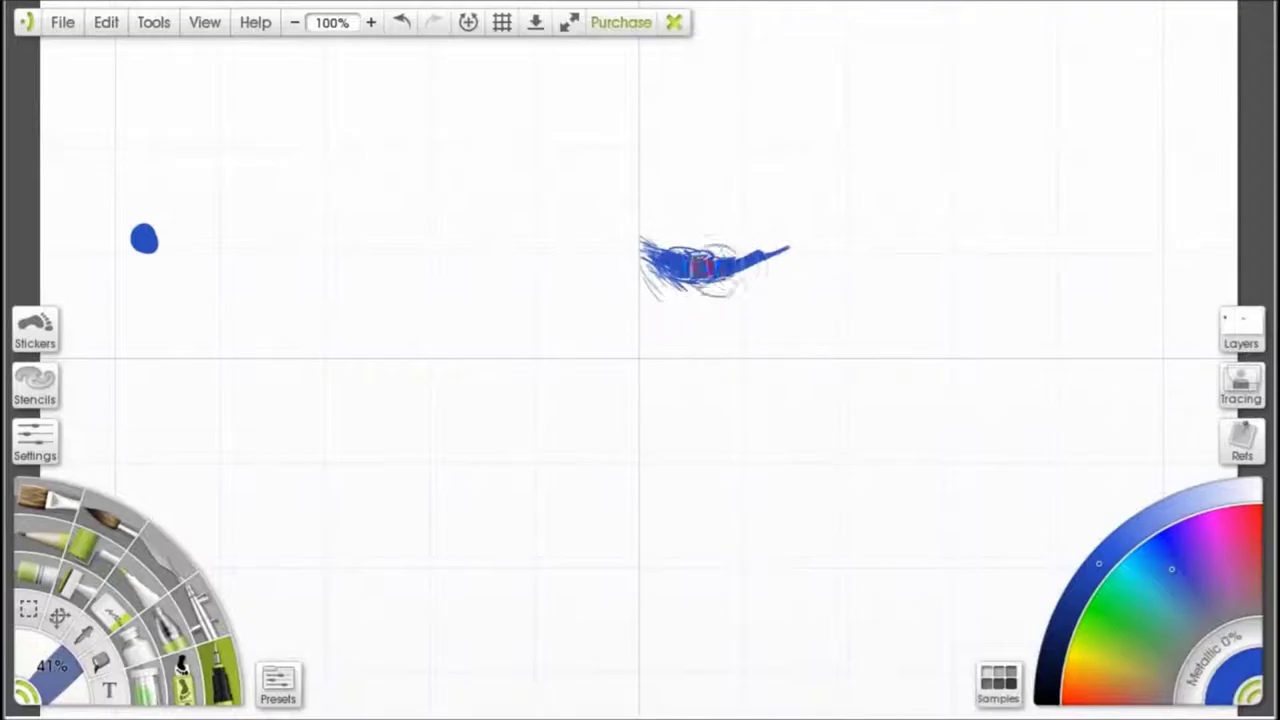
Draw the ear's outer contour in blue, curving down from the end of the upper stroke toward the lobe
{"action": "mouse_move", "coordinate": [806, 357]}
{"action": "left_mouse_down"}
{"action": "mouse_move", "coordinate": [826, 297]}
{"action": "mouse_move", "coordinate": [810, 270]}
{"action": "mouse_move", "coordinate": [824, 315]}
{"action": "mouse_move", "coordinate": [840, 315]}
{"action": "left_mouse_up"}
{"action": "left_click", "coordinate": [84, 634]}
{"action": "left_click", "coordinate": [403, 491]}
{"action": "left_click", "coordinate": [221, 672]}
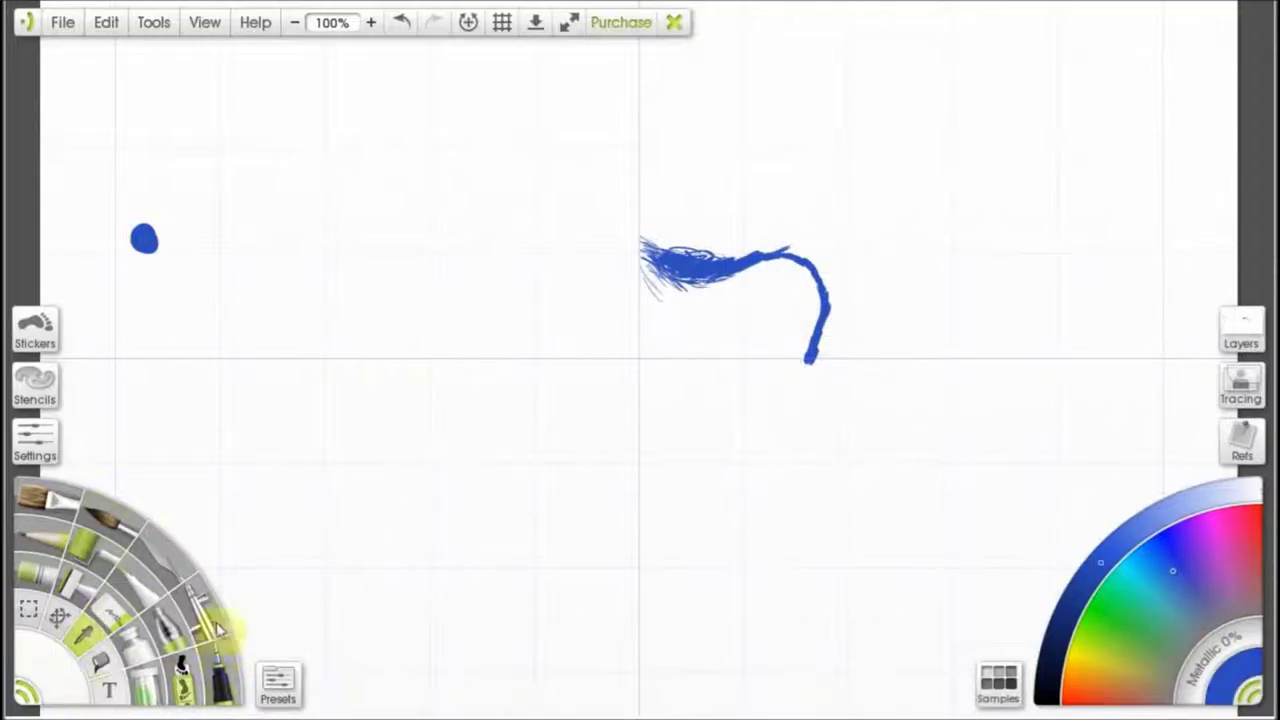
{"action": "mouse_move", "coordinate": [740, 451]}
{"action": "left_mouse_down"}
{"action": "mouse_move", "coordinate": [770, 434]}
{"action": "mouse_move", "coordinate": [754, 439]}
{"action": "mouse_move", "coordinate": [815, 362]}
{"action": "mouse_move", "coordinate": [788, 428]}
{"action": "left_mouse_up"}
Thin the inner edge of the ear's outer contour with white pen strokes at 41% size
{"action": "key", "text": "e"}
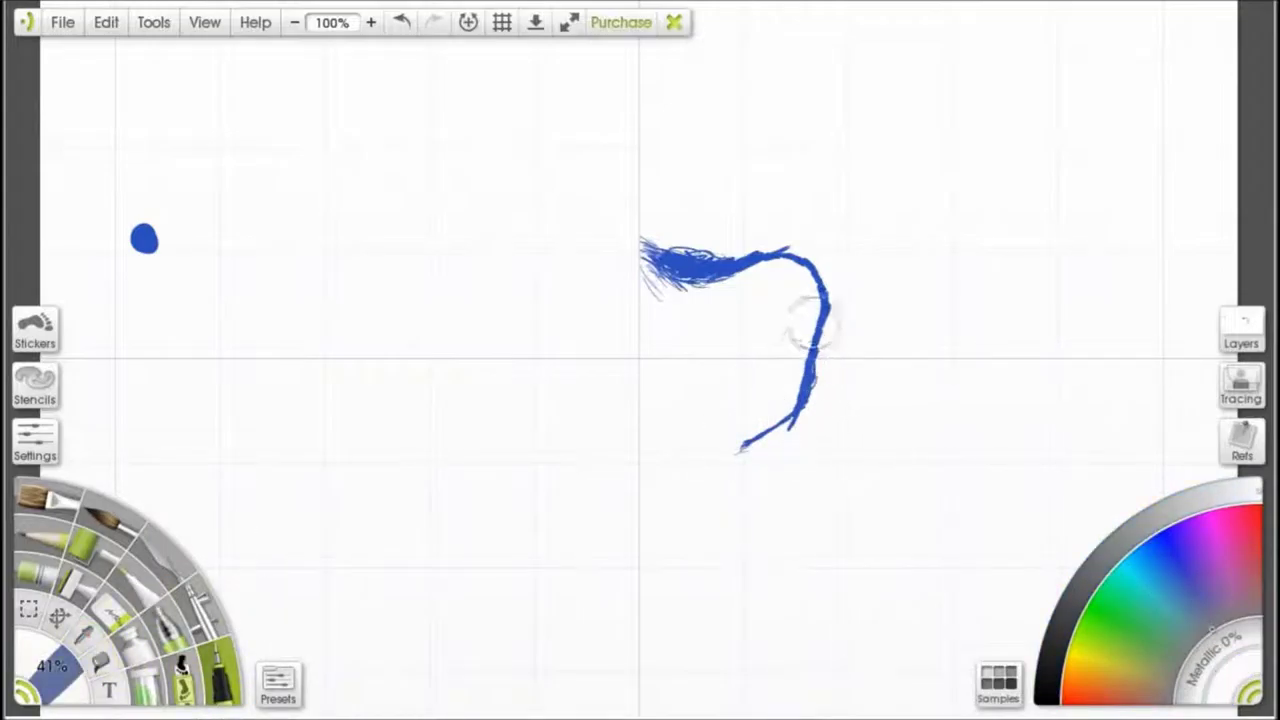
{"action": "left_click_drag", "start_coordinate": [798, 380], "coordinate": [814, 337]}
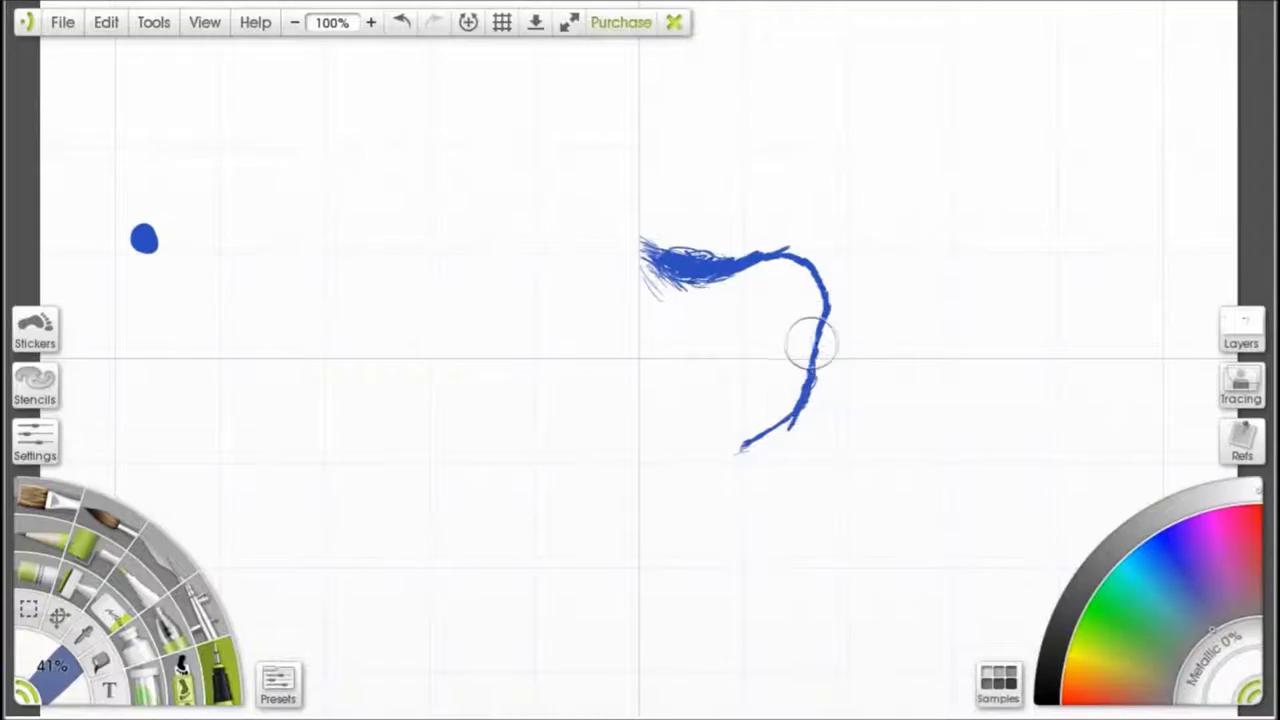
{"action": "left_click", "coordinate": [222, 668]}
Draw the earlobe and the ear's inner folds in blue at 33% pen size, and tidy the lobe's tip with white
{"action": "mouse_move", "coordinate": [746, 448]}
{"action": "left_mouse_down"}
{"action": "mouse_move", "coordinate": [791, 412]}
{"action": "mouse_move", "coordinate": [734, 449]}
{"action": "mouse_move", "coordinate": [690, 435]}
{"action": "mouse_move", "coordinate": [797, 294]}
{"action": "mouse_move", "coordinate": [806, 320]}
{"action": "mouse_move", "coordinate": [770, 400]}
{"action": "left_mouse_up"}
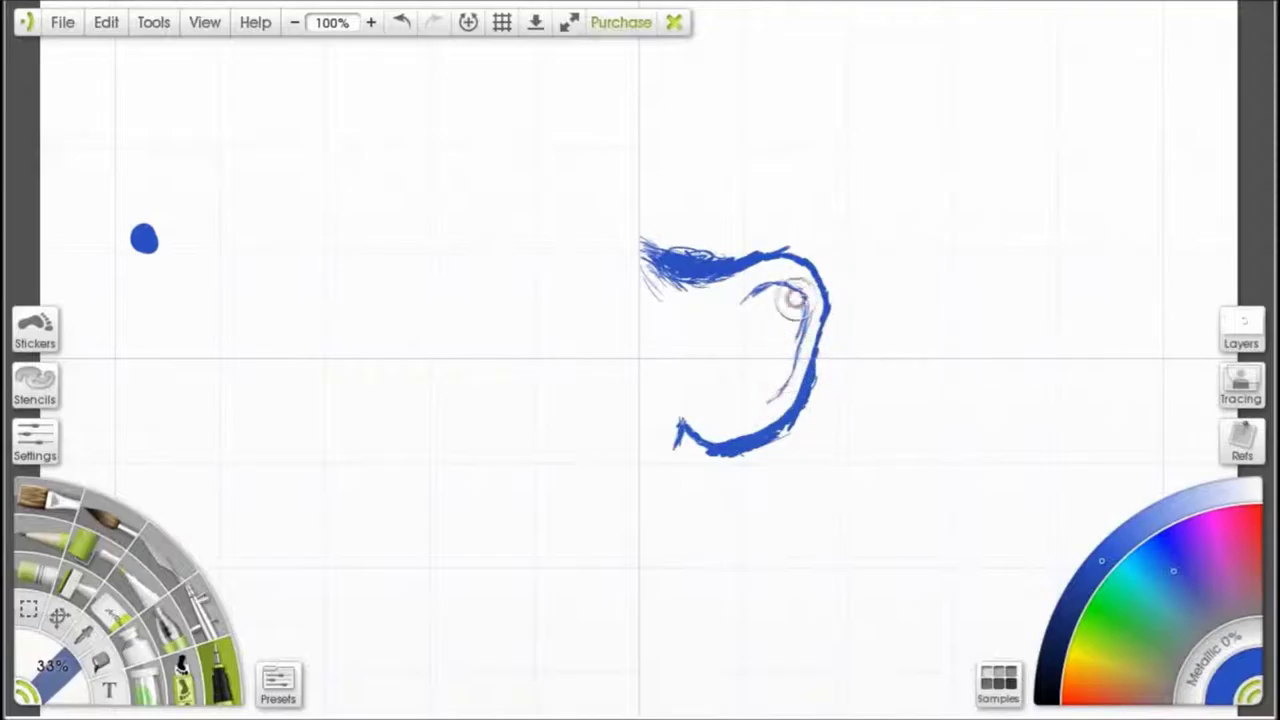
{"action": "mouse_move", "coordinate": [740, 308]}
{"action": "left_mouse_down"}
{"action": "mouse_move", "coordinate": [768, 286]}
{"action": "mouse_move", "coordinate": [805, 303]}
{"action": "mouse_move", "coordinate": [764, 308]}
{"action": "mouse_move", "coordinate": [736, 336]}
{"action": "mouse_move", "coordinate": [738, 321]}
{"action": "mouse_move", "coordinate": [748, 342]}
{"action": "mouse_move", "coordinate": [761, 316]}
{"action": "mouse_move", "coordinate": [748, 344]}
{"action": "mouse_move", "coordinate": [761, 326]}
{"action": "mouse_move", "coordinate": [776, 338]}
{"action": "mouse_move", "coordinate": [772, 360]}
{"action": "mouse_move", "coordinate": [781, 336]}
{"action": "mouse_move", "coordinate": [774, 356]}
{"action": "mouse_move", "coordinate": [745, 378]}
{"action": "mouse_move", "coordinate": [728, 352]}
{"action": "mouse_move", "coordinate": [741, 368]}
{"action": "mouse_move", "coordinate": [715, 394]}
{"action": "mouse_move", "coordinate": [740, 394]}
{"action": "mouse_move", "coordinate": [726, 381]}
{"action": "mouse_move", "coordinate": [723, 398]}
{"action": "mouse_move", "coordinate": [716, 386]}
{"action": "mouse_move", "coordinate": [744, 416]}
{"action": "mouse_move", "coordinate": [686, 438]}
{"action": "left_mouse_up"}
{"action": "left_click", "coordinate": [437, 506], "text": "alt"}
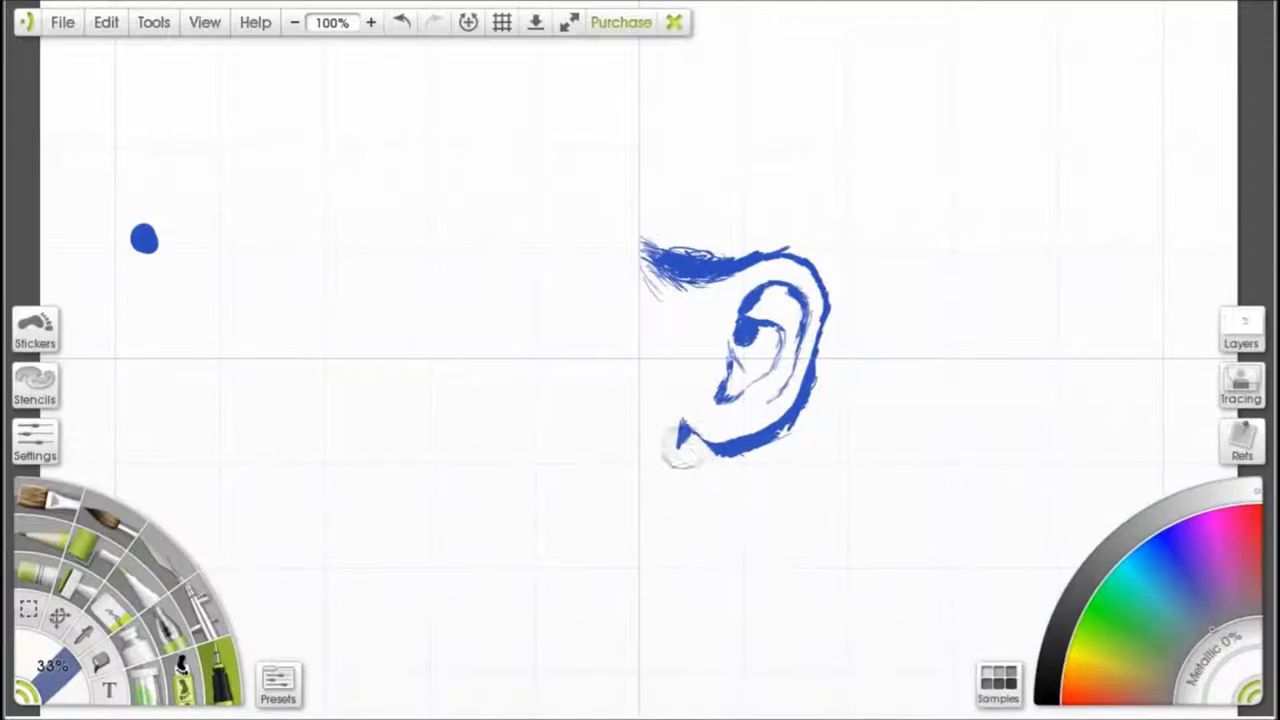
Add blue hair strokes in front of the ear and thicken the ear's outer rim
{"action": "left_click", "coordinate": [144, 239], "text": "alt"}
{"action": "mouse_move", "coordinate": [652, 268]}
{"action": "left_mouse_down"}
{"action": "mouse_move", "coordinate": [666, 340]}
{"action": "mouse_move", "coordinate": [664, 275]}
{"action": "mouse_move", "coordinate": [683, 278]}
{"action": "mouse_move", "coordinate": [661, 272]}
{"action": "mouse_move", "coordinate": [661, 288]}
{"action": "mouse_move", "coordinate": [700, 268]}
{"action": "left_mouse_up"}
{"action": "mouse_move", "coordinate": [787, 421]}
{"action": "left_mouse_down"}
{"action": "mouse_move", "coordinate": [806, 396]}
{"action": "mouse_move", "coordinate": [830, 407]}
{"action": "mouse_move", "coordinate": [829, 322]}
{"action": "left_mouse_up"}
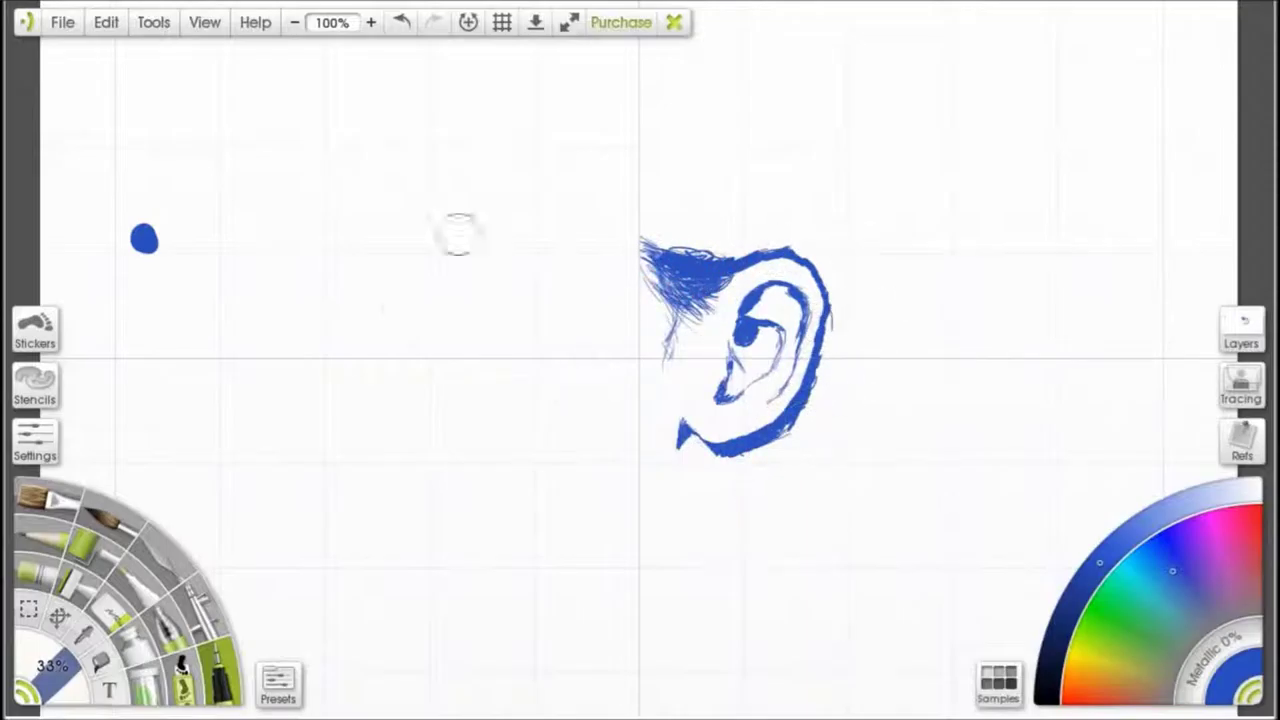
Sketch the near eye's lid lines in blue on the face area well in front of the ear, refining them with white
{"action": "mouse_move", "coordinate": [435, 266]}
{"action": "left_mouse_down"}
{"action": "mouse_move", "coordinate": [462, 254]}
{"action": "mouse_move", "coordinate": [443, 268]}
{"action": "mouse_move", "coordinate": [469, 266]}
{"action": "left_mouse_up"}
{"action": "left_click", "coordinate": [430, 283], "text": "alt"}
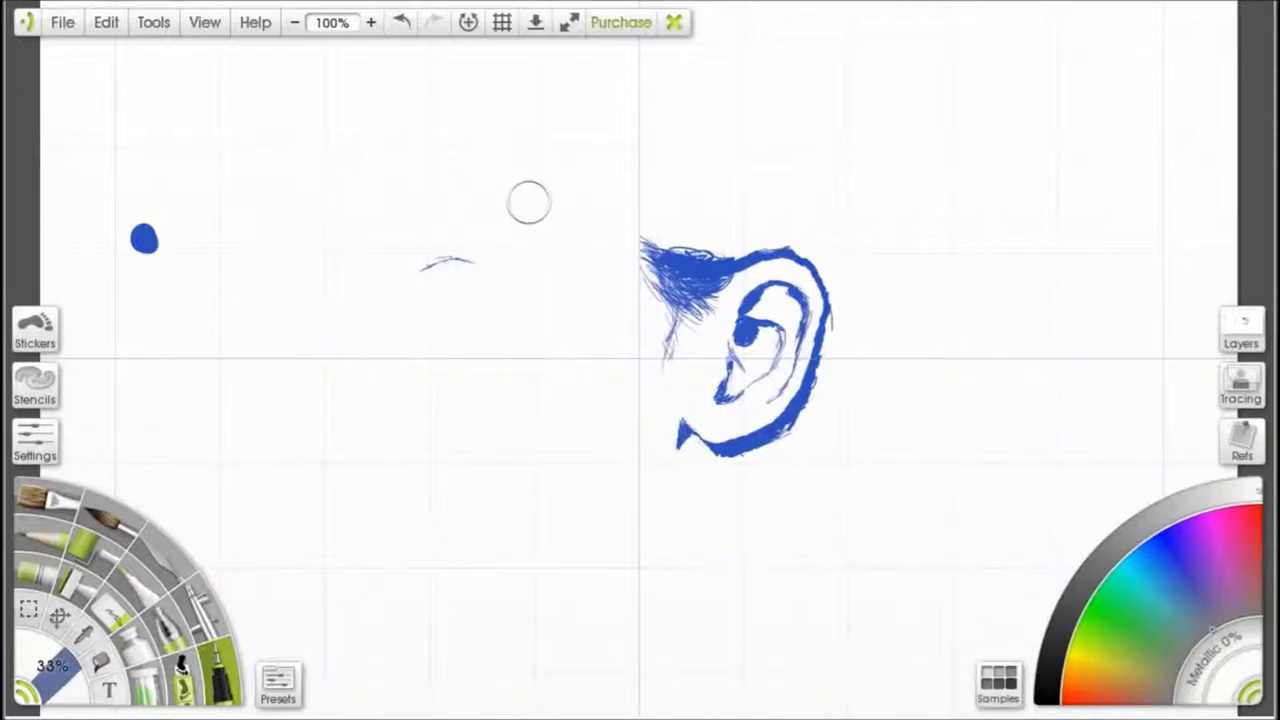
{"action": "left_click", "coordinate": [84, 634]}
{"action": "left_click", "coordinate": [144, 238]}
{"action": "left_click", "coordinate": [230, 656]}
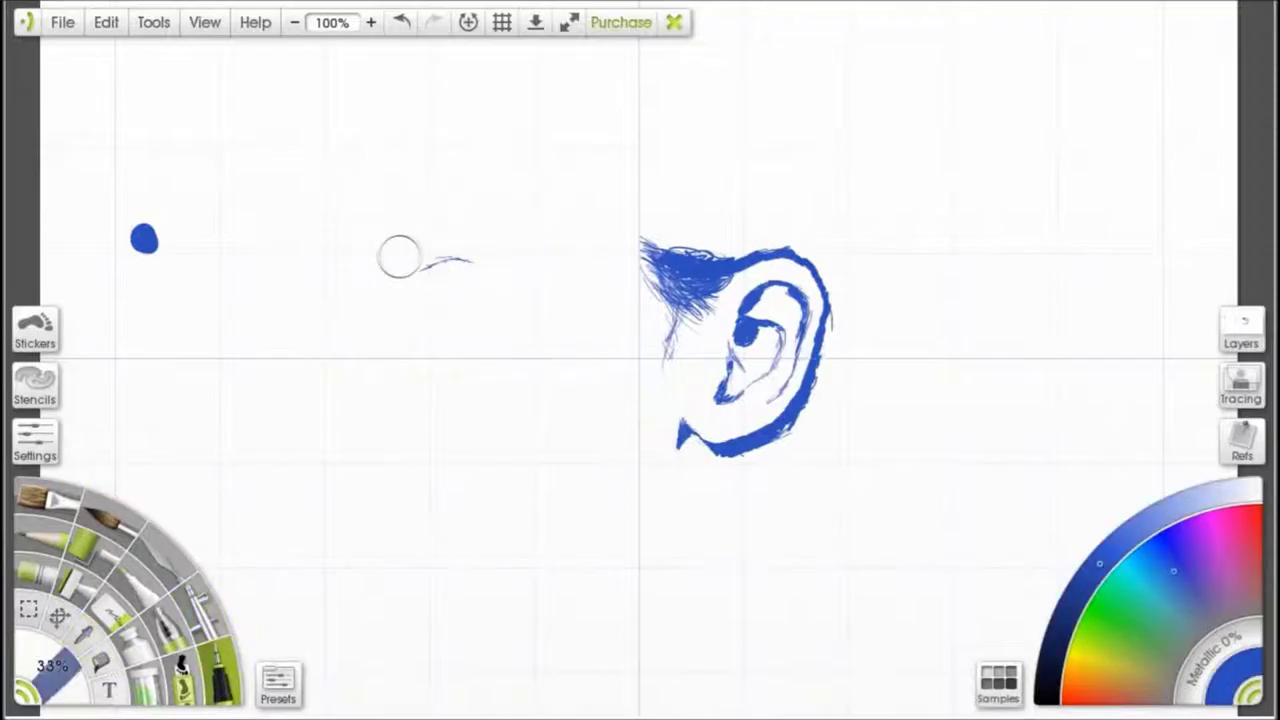
{"action": "mouse_move", "coordinate": [433, 238]}
{"action": "left_mouse_down"}
{"action": "mouse_move", "coordinate": [464, 251]}
{"action": "mouse_move", "coordinate": [416, 240]}
{"action": "mouse_move", "coordinate": [472, 260]}
{"action": "mouse_move", "coordinate": [407, 261]}
{"action": "left_mouse_up"}
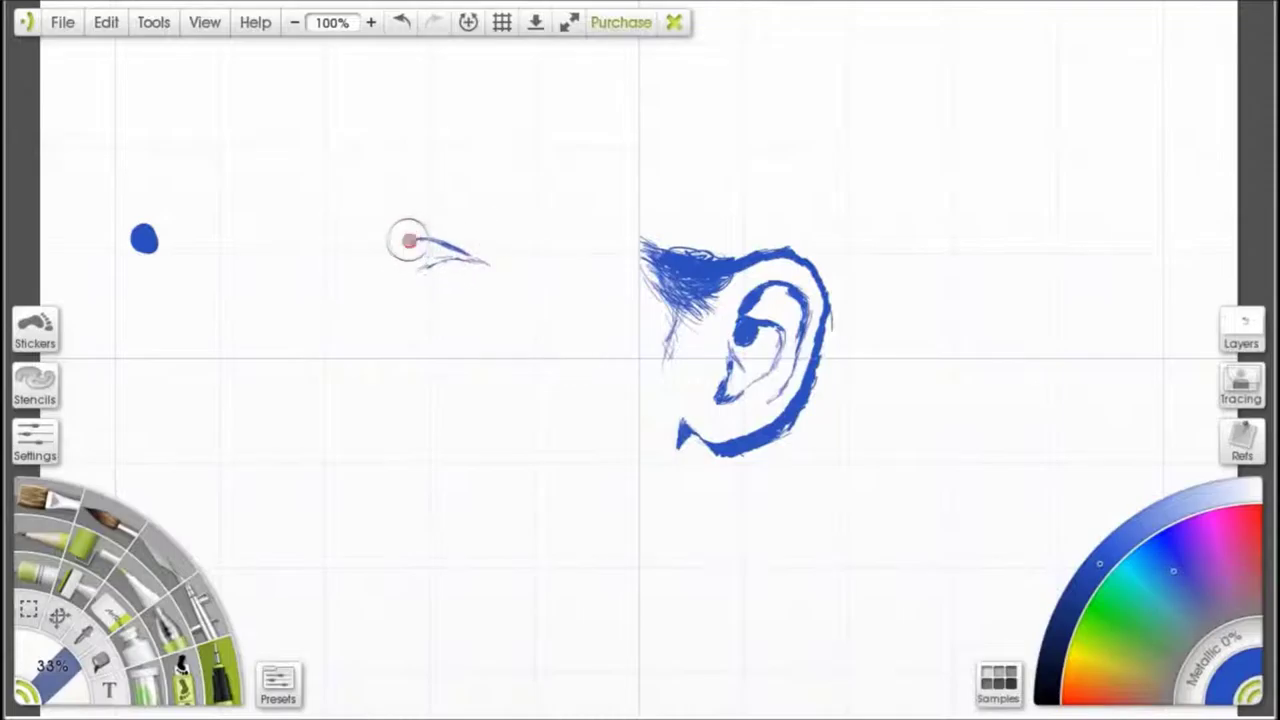
Reduce the pen size to 12% and draw the near eye's iris, front edge and lower lid in blue
{"action": "key", "text": "bracketleft"}
{"action": "key", "text": "bracketleft"}
{"action": "key", "text": "bracketleft"}
{"action": "key", "text": "bracketleft"}
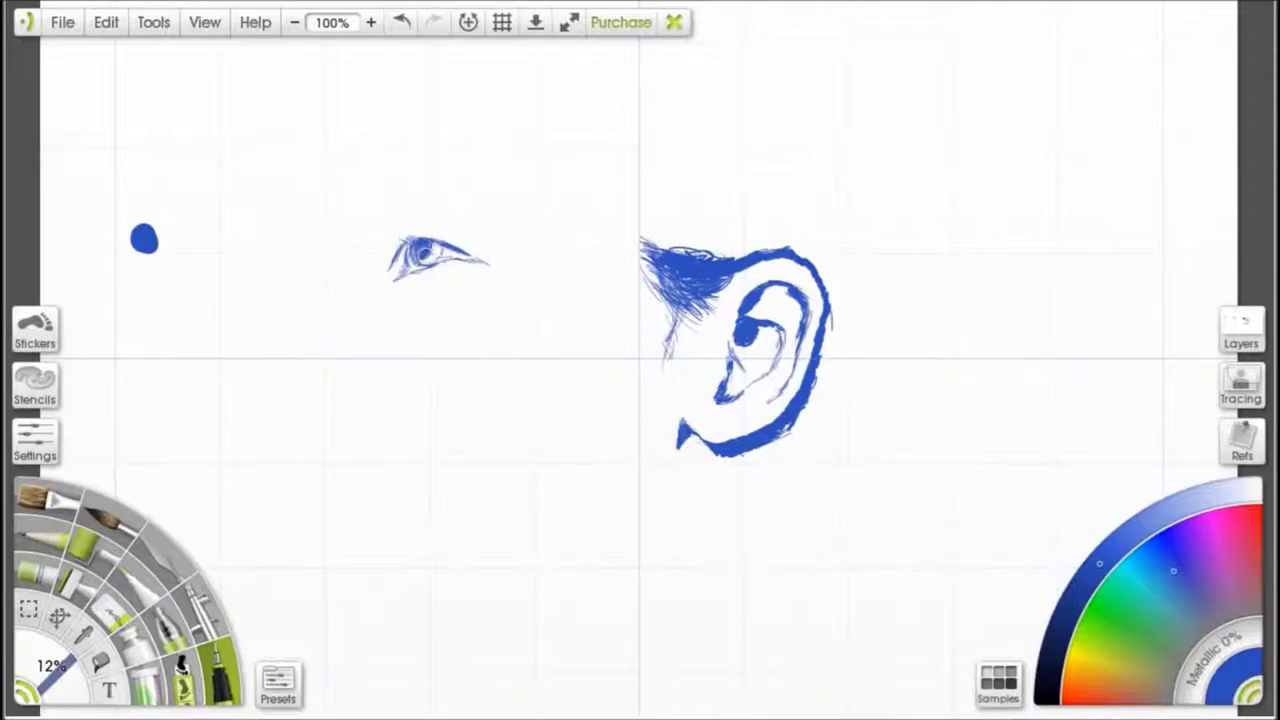
Refine the near eye's iris and front edge with alternating blue and white strokes at 2% and 16% pen sizes
{"action": "mouse_move", "coordinate": [57, 671]}
{"action": "left_mouse_down"}
{"action": "mouse_move", "coordinate": [69, 660]}
{"action": "mouse_move", "coordinate": [42, 686]}
{"action": "left_mouse_up"}
{"action": "left_click", "coordinate": [502, 128], "text": "alt"}
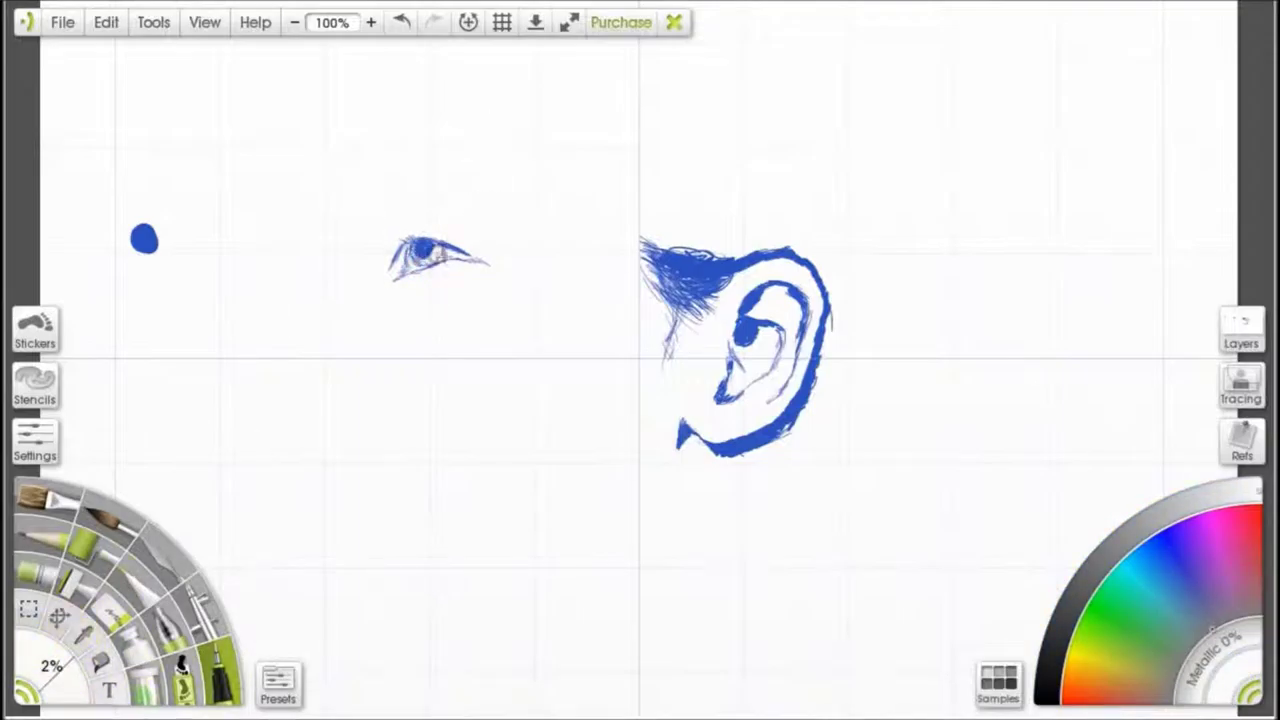
{"action": "left_click", "coordinate": [423, 250], "text": "alt"}
{"action": "left_click_drag", "start_coordinate": [423, 250], "coordinate": [416, 225]}
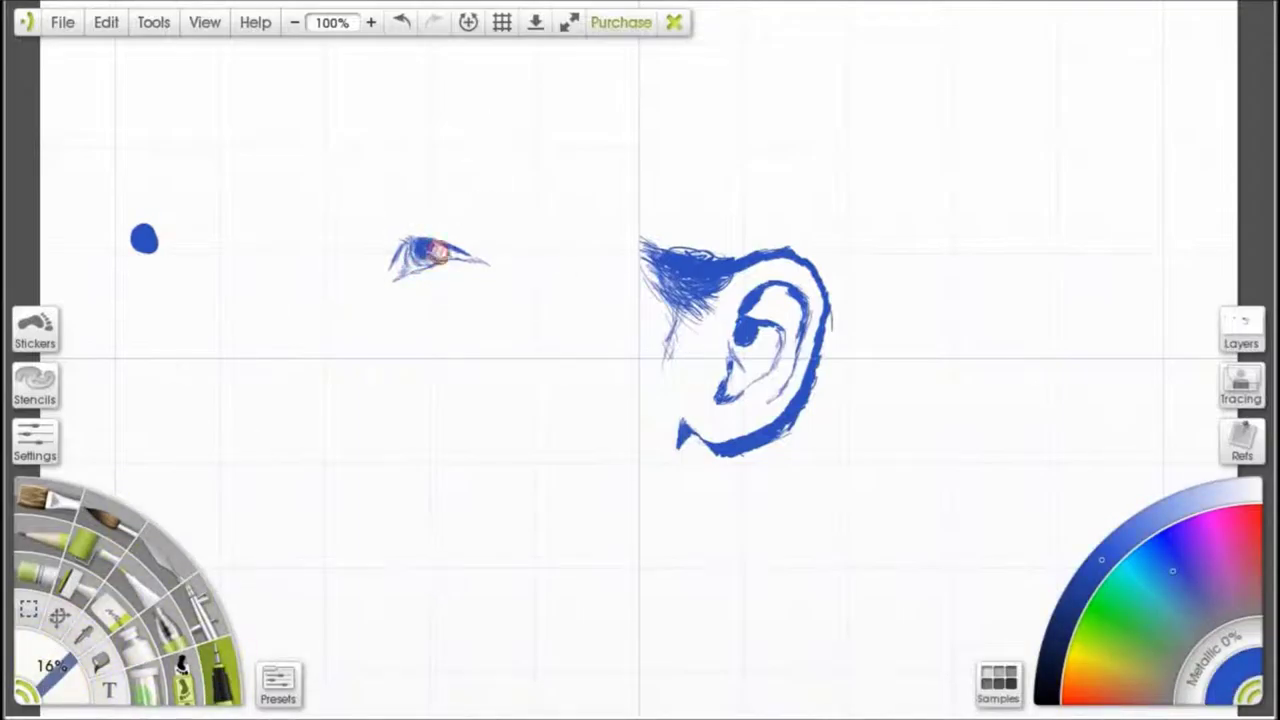
{"action": "left_click", "coordinate": [243, 543], "text": "alt"}
{"action": "left_click_drag", "start_coordinate": [405, 243], "coordinate": [398, 263]}
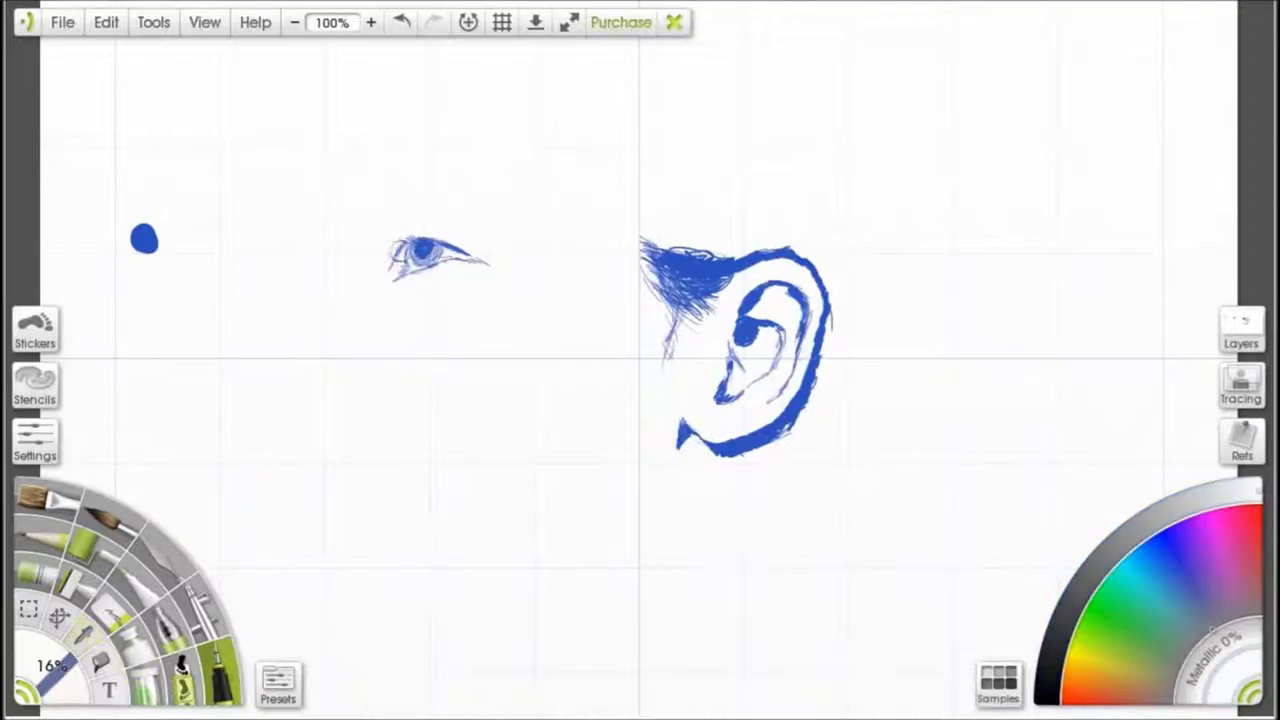
Draw the upper eyelid crease above the near eye in blue and trim it with white at 16% pen size
{"action": "key", "text": "p"}
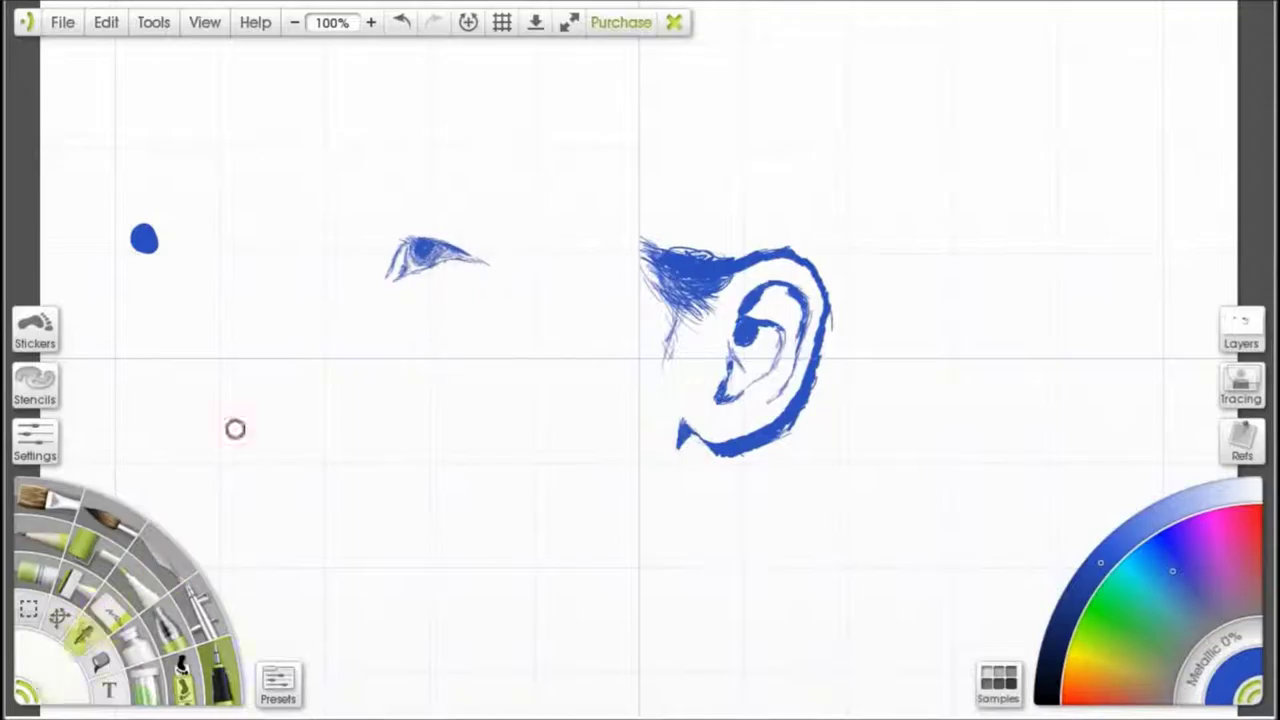
{"action": "key", "text": "e"}
{"action": "key", "text": "p"}
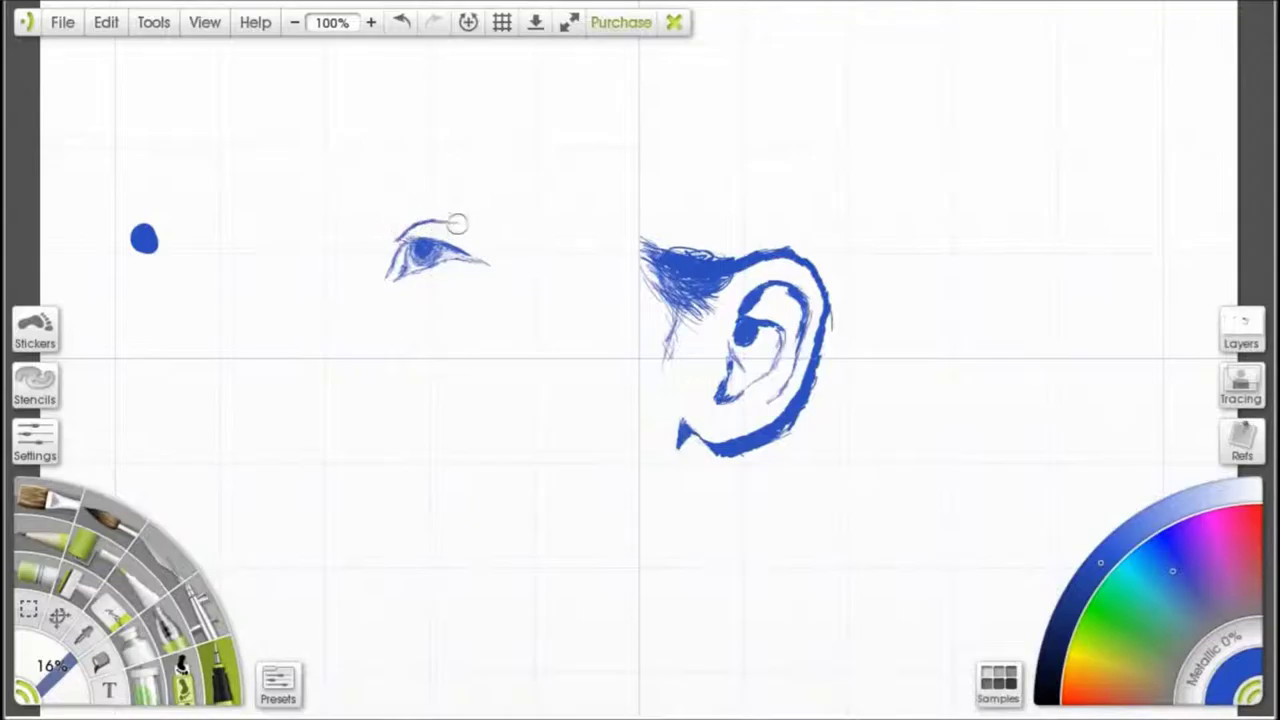
{"action": "mouse_move", "coordinate": [455, 232]}
{"action": "left_mouse_down"}
{"action": "mouse_move", "coordinate": [414, 236]}
{"action": "mouse_move", "coordinate": [468, 236]}
{"action": "left_mouse_up"}
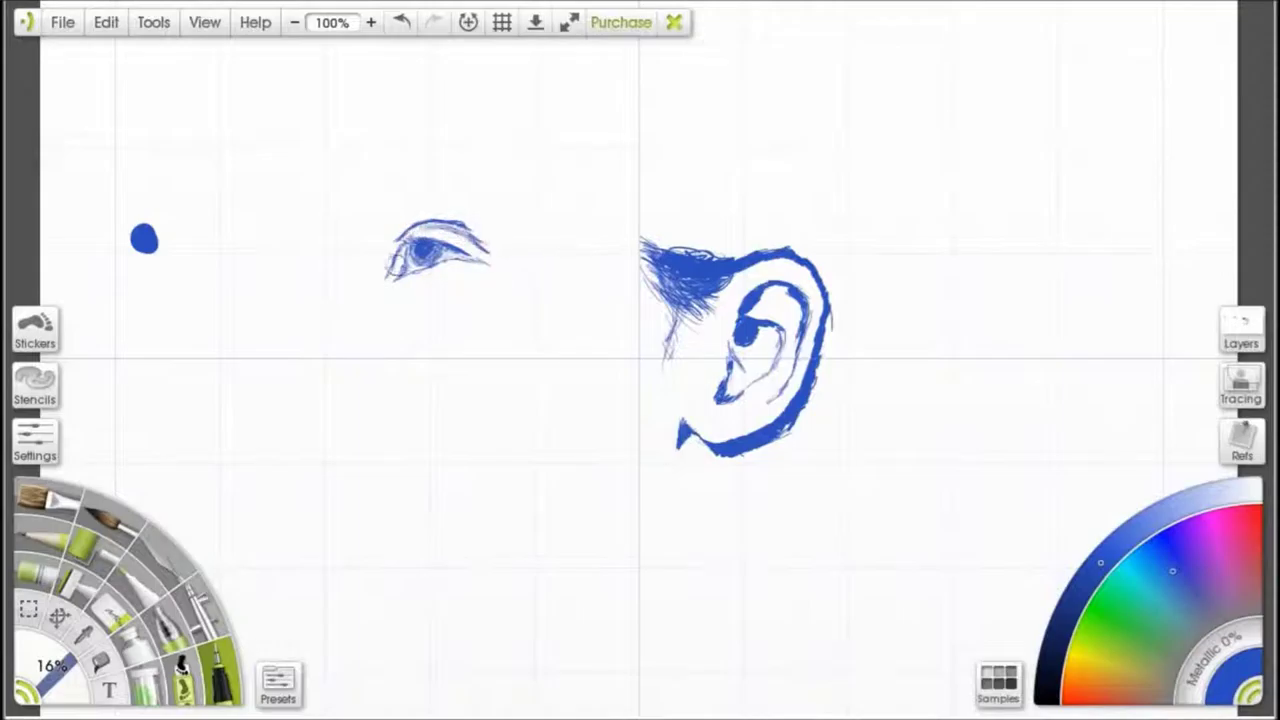
{"action": "left_click", "coordinate": [243, 427], "text": "alt"}
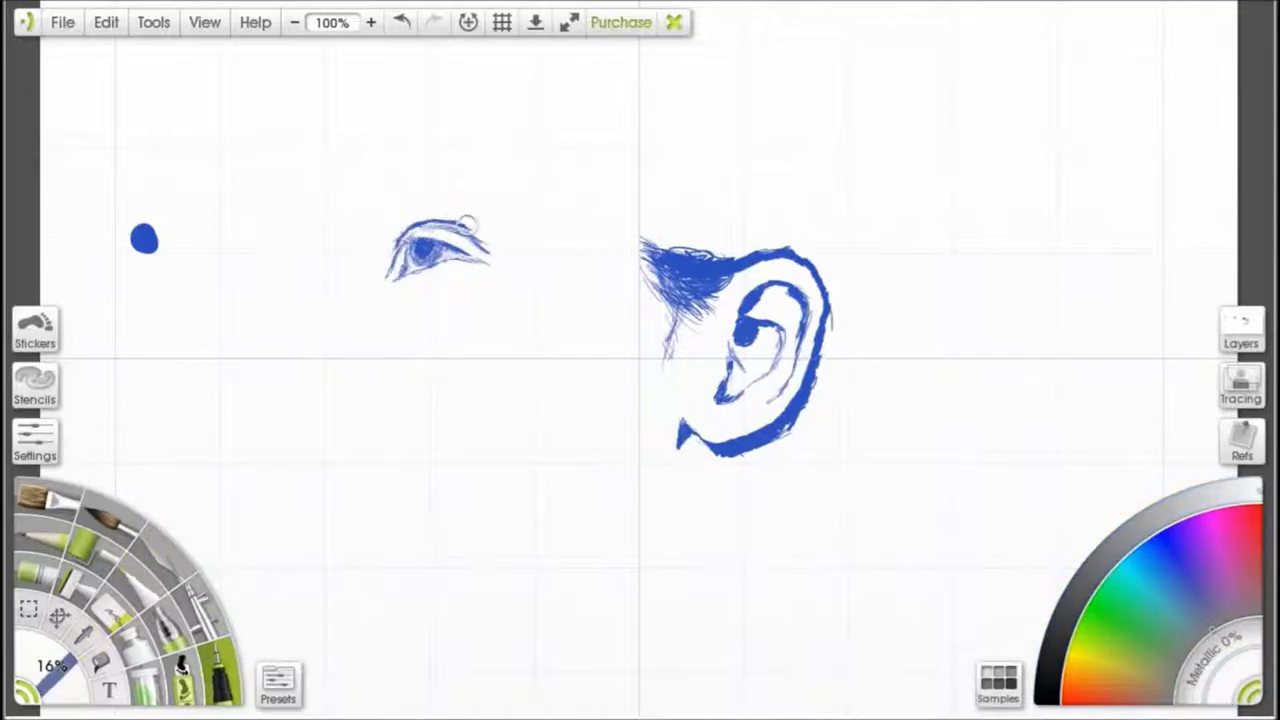
Sketch a short, hatched blue eyebrow above the near eye
{"action": "left_click", "coordinate": [143, 240], "text": "alt"}
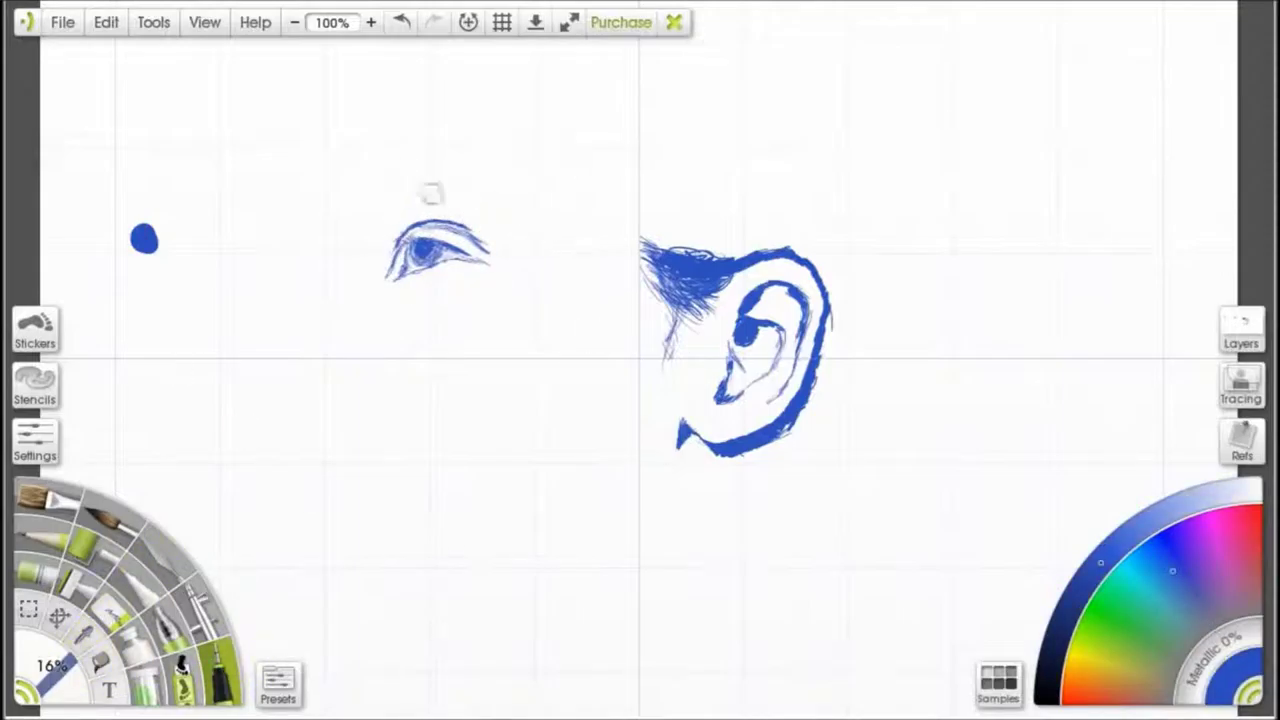
{"action": "left_click_drag", "start_coordinate": [412, 199], "coordinate": [360, 211]}
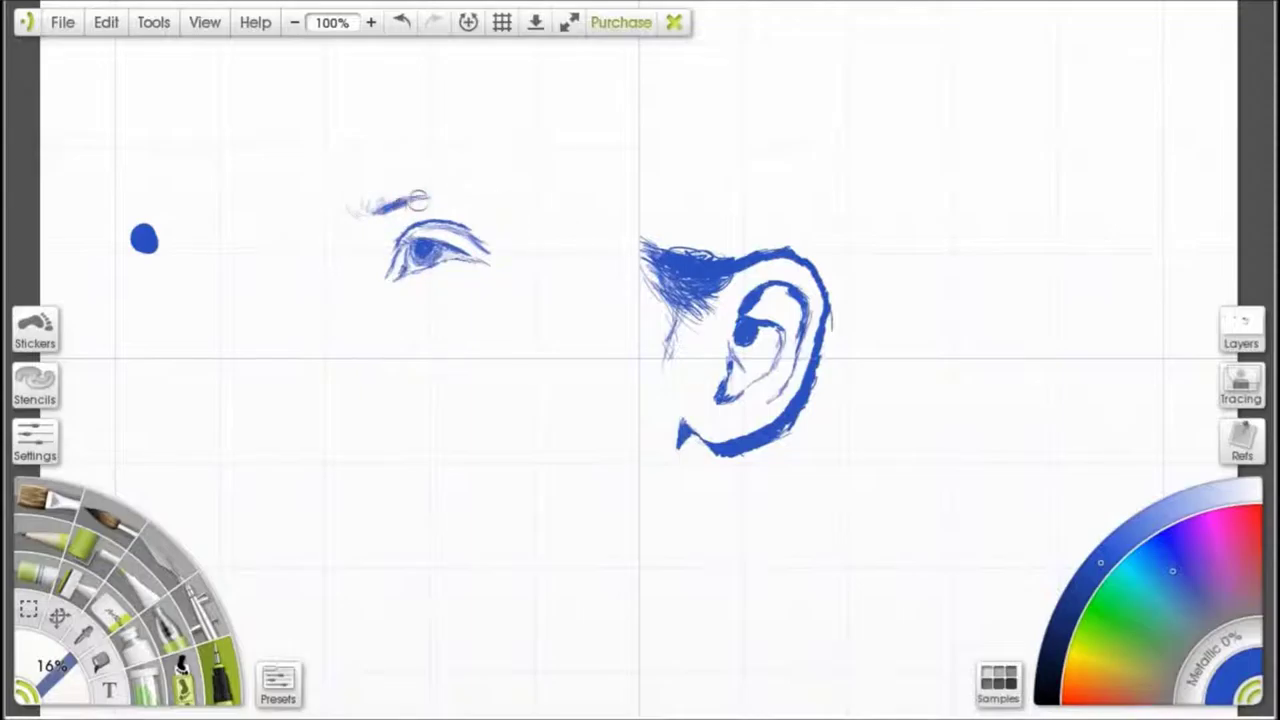
{"action": "left_click_drag", "start_coordinate": [389, 197], "coordinate": [392, 203]}
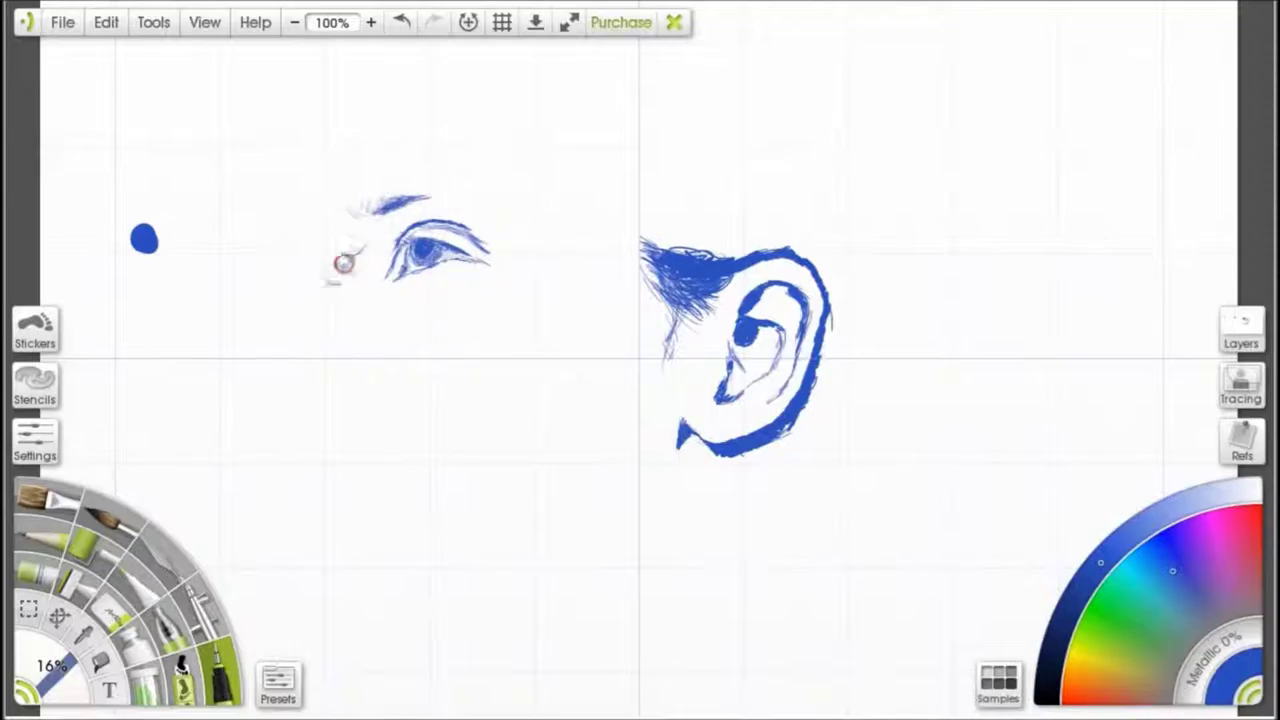
{"action": "left_click", "coordinate": [204, 610]}
{"action": "key", "text": "ctrl+z"}
{"action": "left_click", "coordinate": [167, 618]}
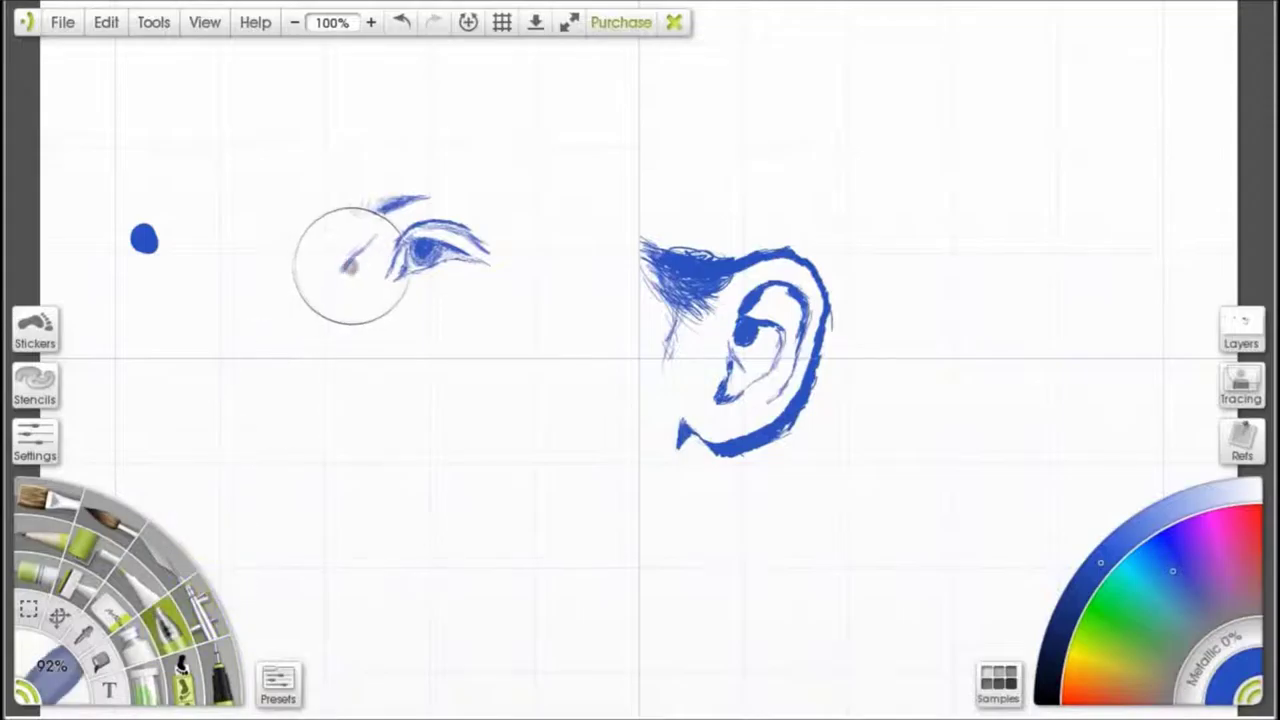
{"action": "left_click", "coordinate": [224, 662]}
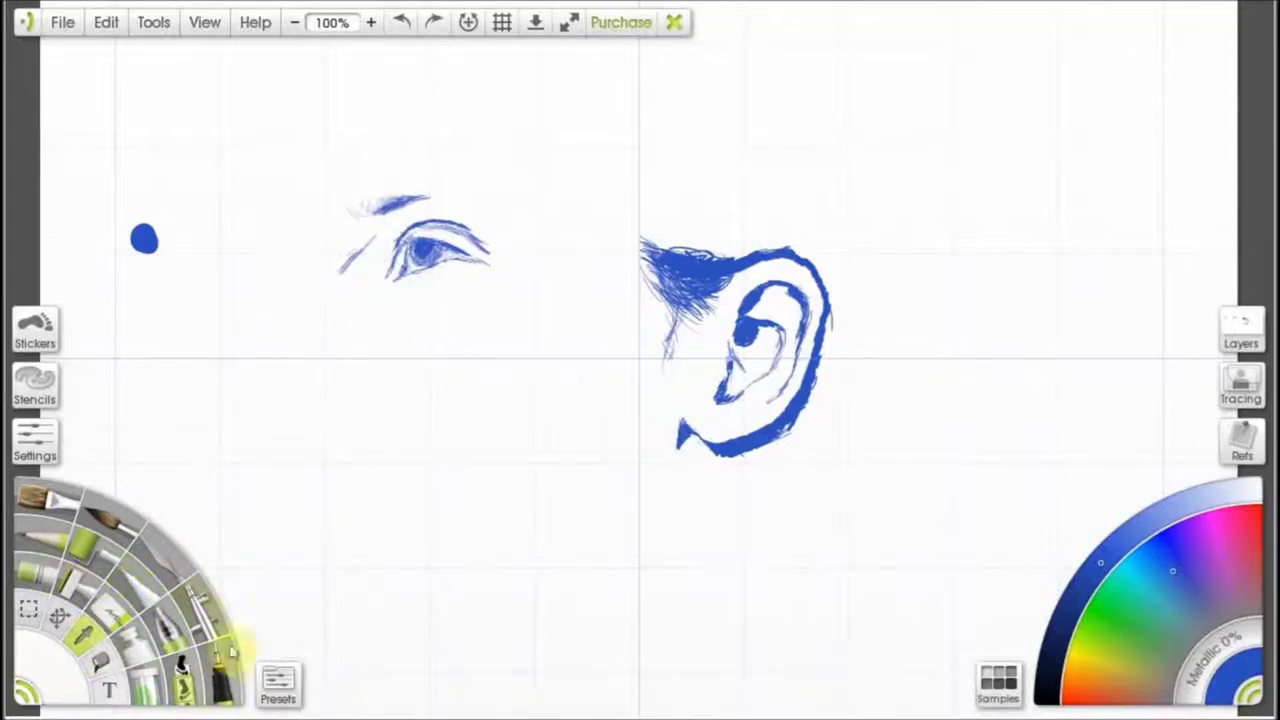
Draw a light blue crease under the near eye and thin the slanted line beside the nose bridge with white
{"action": "mouse_move", "coordinate": [394, 289]}
{"action": "left_mouse_down"}
{"action": "mouse_move", "coordinate": [441, 287]}
{"action": "mouse_move", "coordinate": [431, 293]}
{"action": "mouse_move", "coordinate": [487, 261]}
{"action": "mouse_move", "coordinate": [420, 288]}
{"action": "left_mouse_up"}
{"action": "left_click", "coordinate": [188, 475], "text": "alt"}
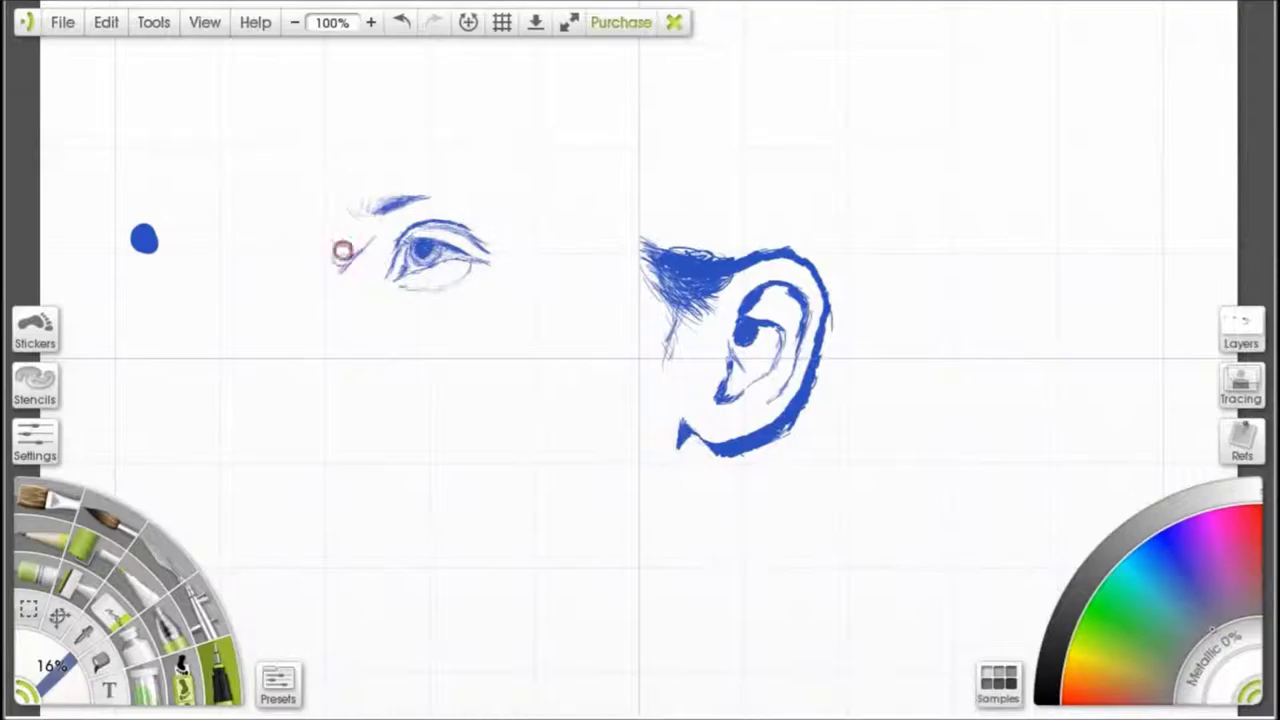
Draw the nose profile in blue at 35% pen size, from the bridge down around the tip to the underside
{"action": "left_click", "coordinate": [144, 239], "text": "alt"}
{"action": "left_click_drag", "start_coordinate": [308, 229], "coordinate": [313, 248]}
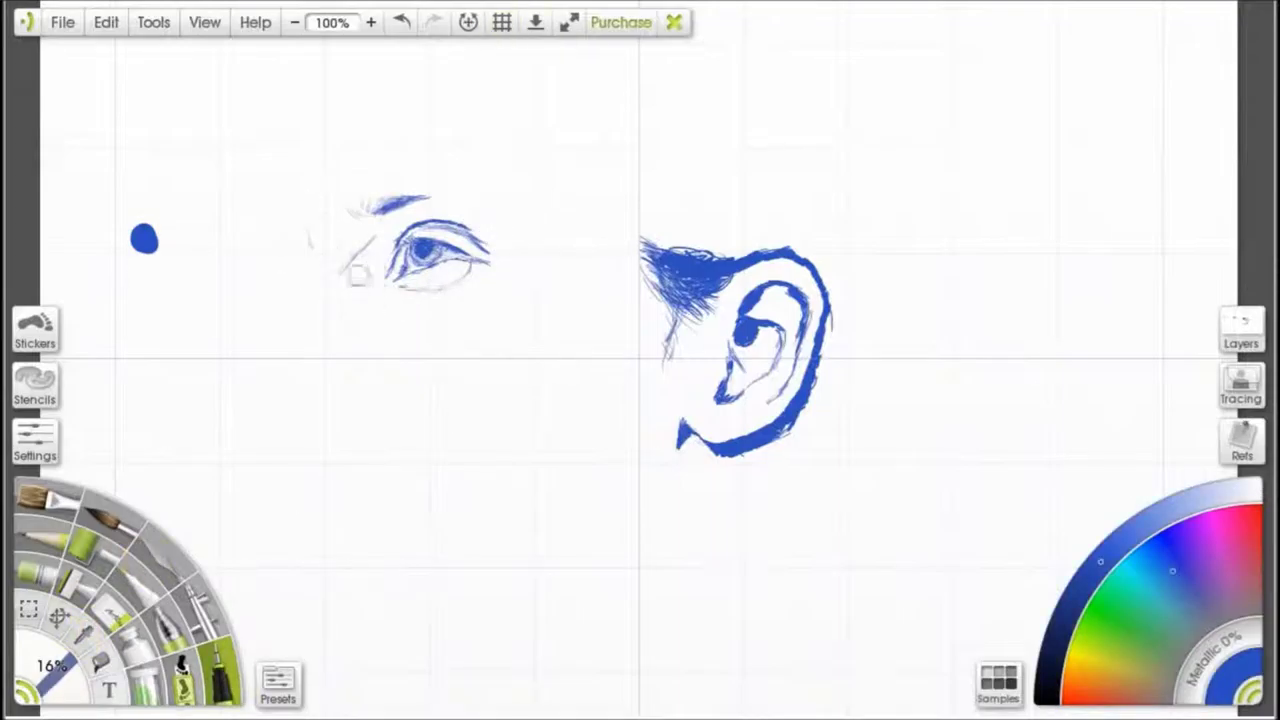
{"action": "mouse_move", "coordinate": [245, 358]}
{"action": "left_mouse_down"}
{"action": "mouse_move", "coordinate": [258, 300]}
{"action": "mouse_move", "coordinate": [250, 338]}
{"action": "left_mouse_up"}
{"action": "mouse_move", "coordinate": [272, 290]}
{"action": "left_mouse_down"}
{"action": "mouse_move", "coordinate": [237, 378]}
{"action": "mouse_move", "coordinate": [318, 240]}
{"action": "left_mouse_up"}
{"action": "mouse_move", "coordinate": [268, 288]}
{"action": "left_mouse_down"}
{"action": "mouse_move", "coordinate": [238, 370]}
{"action": "mouse_move", "coordinate": [294, 257]}
{"action": "left_mouse_up"}
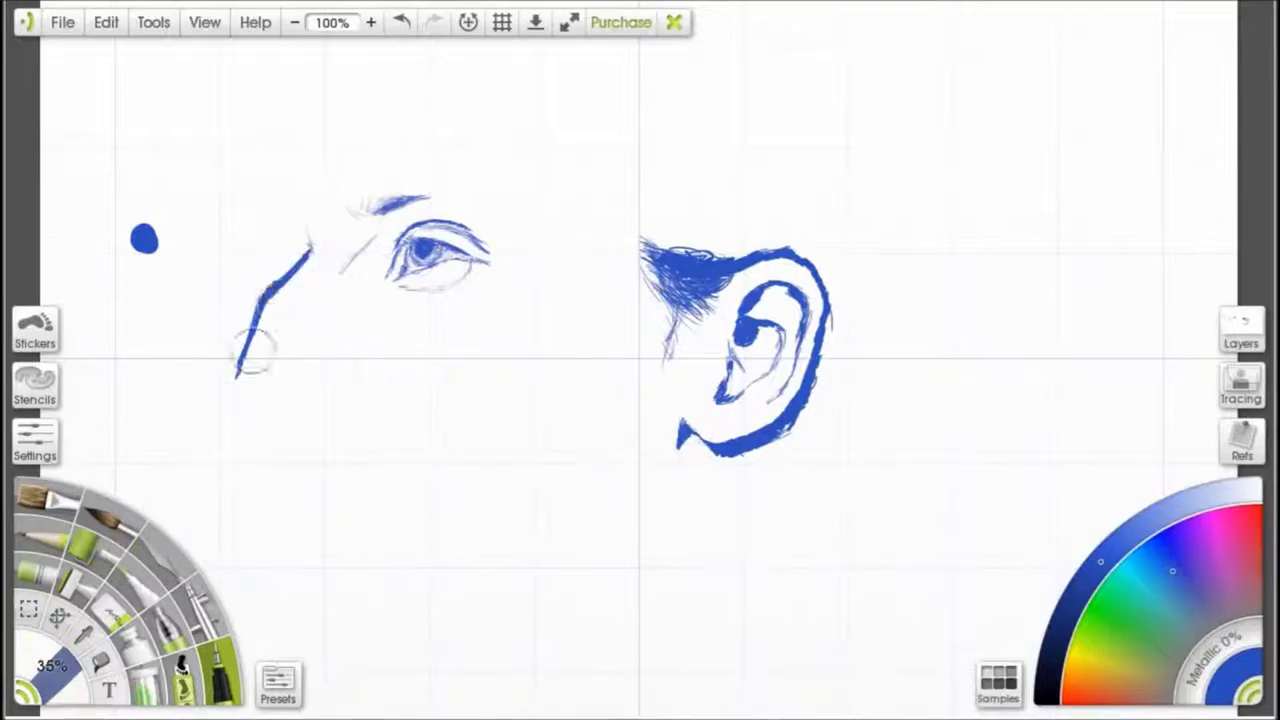
{"action": "mouse_move", "coordinate": [232, 369]}
{"action": "left_mouse_down"}
{"action": "mouse_move", "coordinate": [234, 389]}
{"action": "mouse_move", "coordinate": [272, 418]}
{"action": "left_mouse_up"}
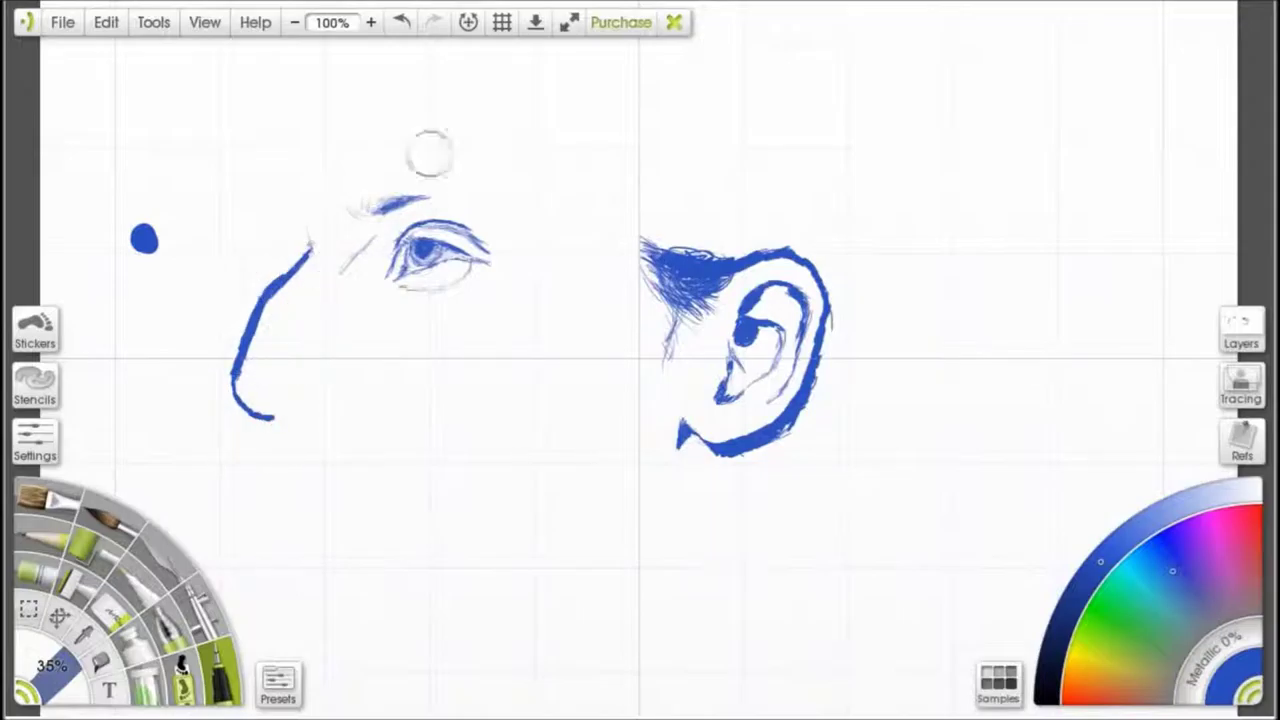
{"action": "key", "text": "e"}
{"action": "left_click_drag", "start_coordinate": [262, 312], "coordinate": [243, 368]}
{"action": "key", "text": "ctrl+z"}
Draw the forehead and brow profile and the far eye above the nose bridge in blue at 15% pen size
{"action": "left_click", "coordinate": [246, 407], "text": "alt"}
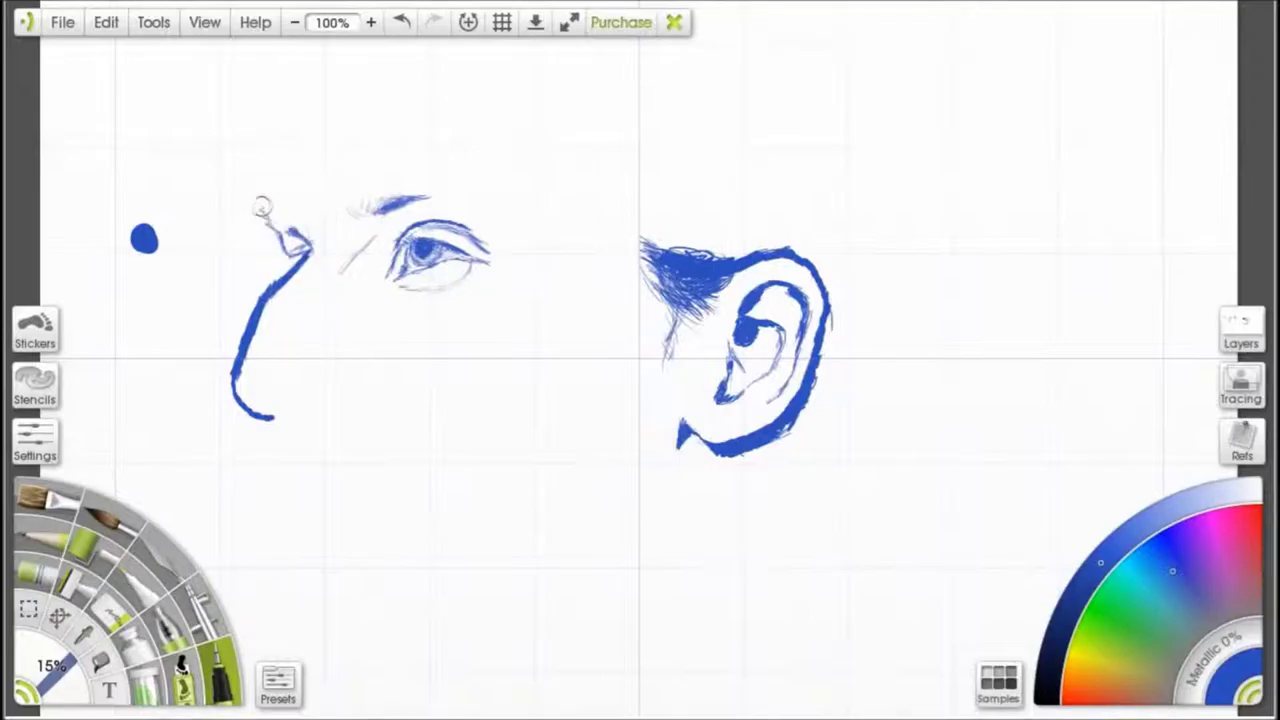
{"action": "left_click_drag", "start_coordinate": [297, 131], "coordinate": [276, 170]}
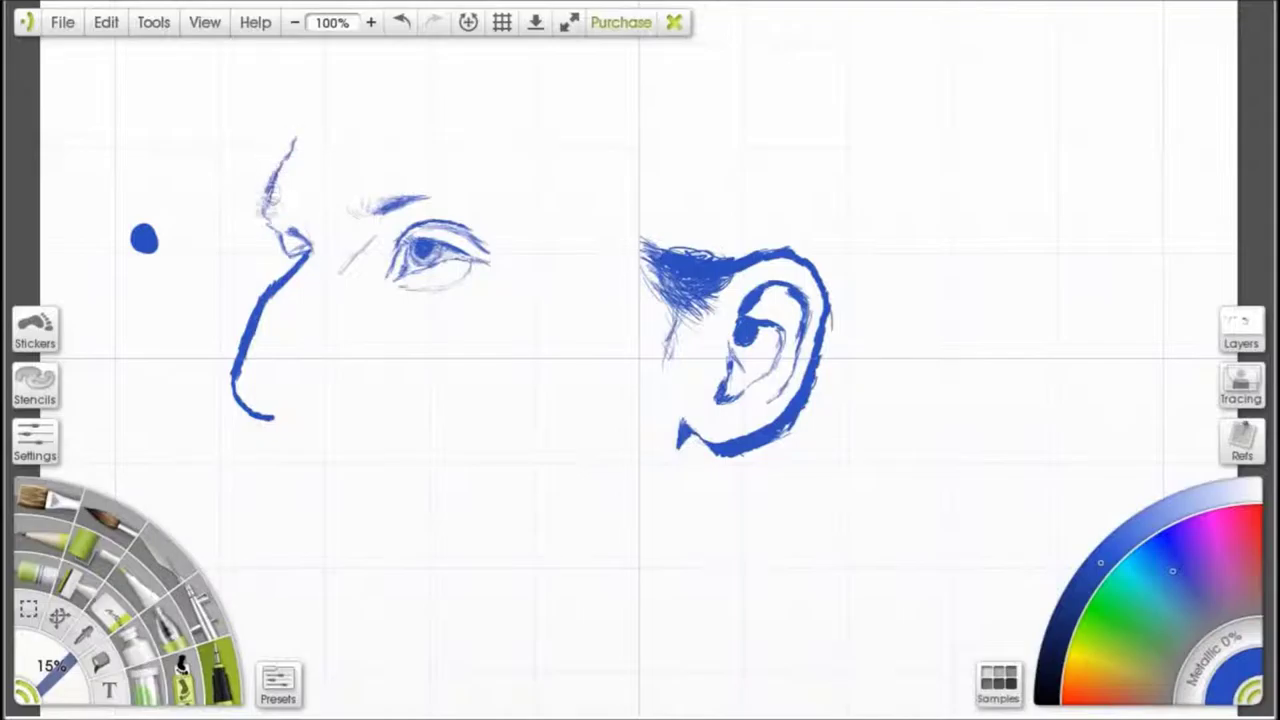
{"action": "left_click_drag", "start_coordinate": [291, 263], "coordinate": [281, 248]}
Draw the upper lip profile beneath the nose in blue at 17% pen size, and clean up the far eye with white
{"action": "left_click_drag", "start_coordinate": [52, 666], "coordinate": [46, 670]}
{"action": "mouse_move", "coordinate": [271, 417]}
{"action": "left_mouse_down"}
{"action": "mouse_move", "coordinate": [278, 478]}
{"action": "mouse_move", "coordinate": [284, 426]}
{"action": "left_mouse_up"}
{"action": "left_click", "coordinate": [85, 635]}
{"action": "left_click", "coordinate": [333, 287]}
{"action": "mouse_move", "coordinate": [273, 265]}
{"action": "left_mouse_down"}
{"action": "mouse_move", "coordinate": [263, 260]}
{"action": "mouse_move", "coordinate": [283, 258]}
{"action": "left_mouse_up"}
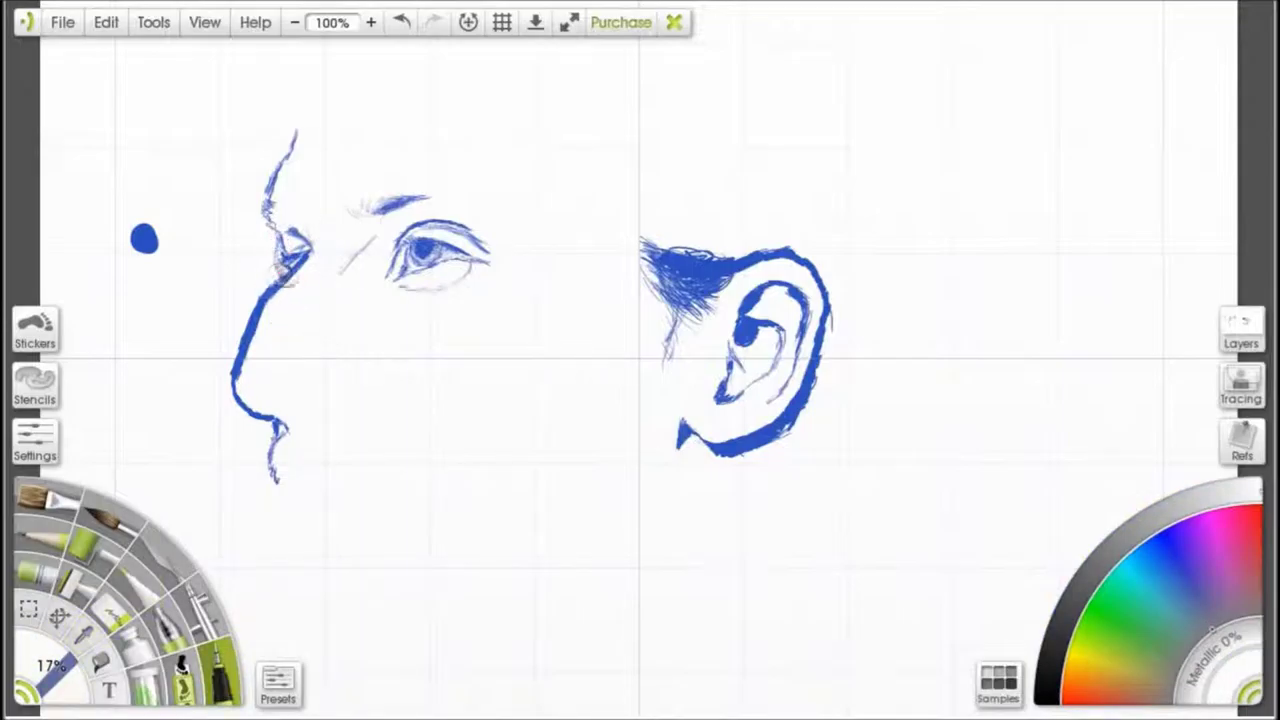
Thin the nose bridge outline with white strokes and undo the last few strokes
{"action": "mouse_move", "coordinate": [285, 283]}
{"action": "left_mouse_down"}
{"action": "mouse_move", "coordinate": [303, 265]}
{"action": "mouse_move", "coordinate": [285, 287]}
{"action": "mouse_move", "coordinate": [304, 288]}
{"action": "mouse_move", "coordinate": [241, 350]}
{"action": "mouse_move", "coordinate": [231, 386]}
{"action": "left_mouse_up"}
{"action": "mouse_move", "coordinate": [254, 320]}
{"action": "left_mouse_down"}
{"action": "mouse_move", "coordinate": [243, 402]}
{"action": "mouse_move", "coordinate": [240, 349]}
{"action": "mouse_move", "coordinate": [232, 375]}
{"action": "left_mouse_up"}
{"action": "key", "text": "ctrl+z"}
{"action": "key", "text": "ctrl+z"}
{"action": "key", "text": "ctrl+z"}
{"action": "key", "text": "ctrl+z"}
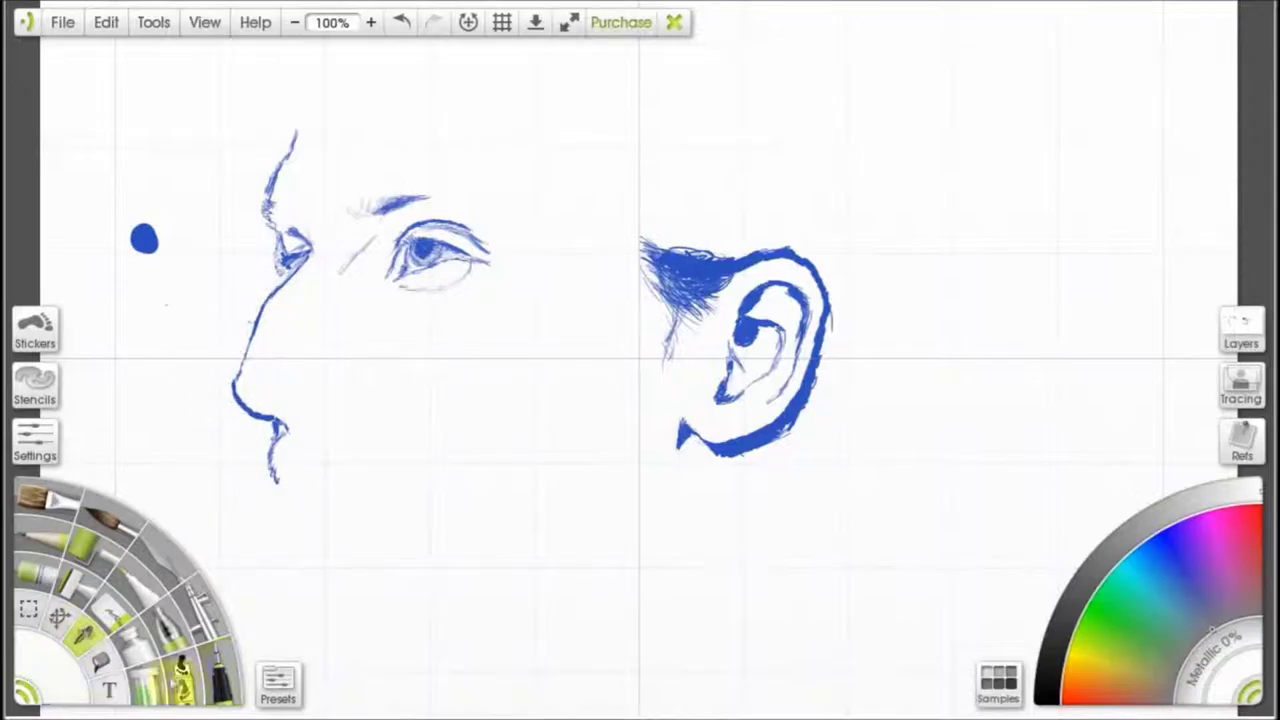
Thin the outline of the nose tip and underside with white at 46% pen size, and tidy around the far eye at 12%
{"action": "left_click", "coordinate": [234, 384], "text": "alt"}
{"action": "key", "text": "e"}
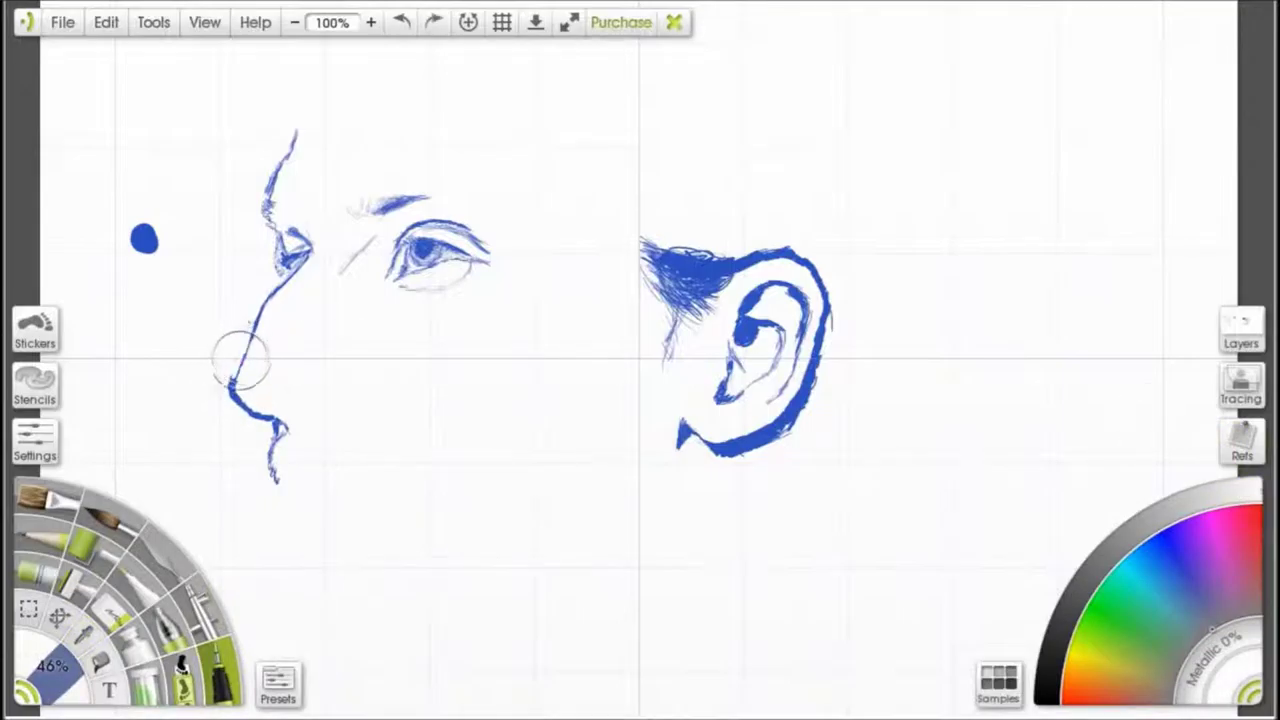
{"action": "mouse_move", "coordinate": [231, 382]}
{"action": "left_mouse_down"}
{"action": "mouse_move", "coordinate": [235, 410]}
{"action": "mouse_move", "coordinate": [274, 429]}
{"action": "left_mouse_up"}
{"action": "left_click_drag", "start_coordinate": [538, 158], "coordinate": [293, 245]}
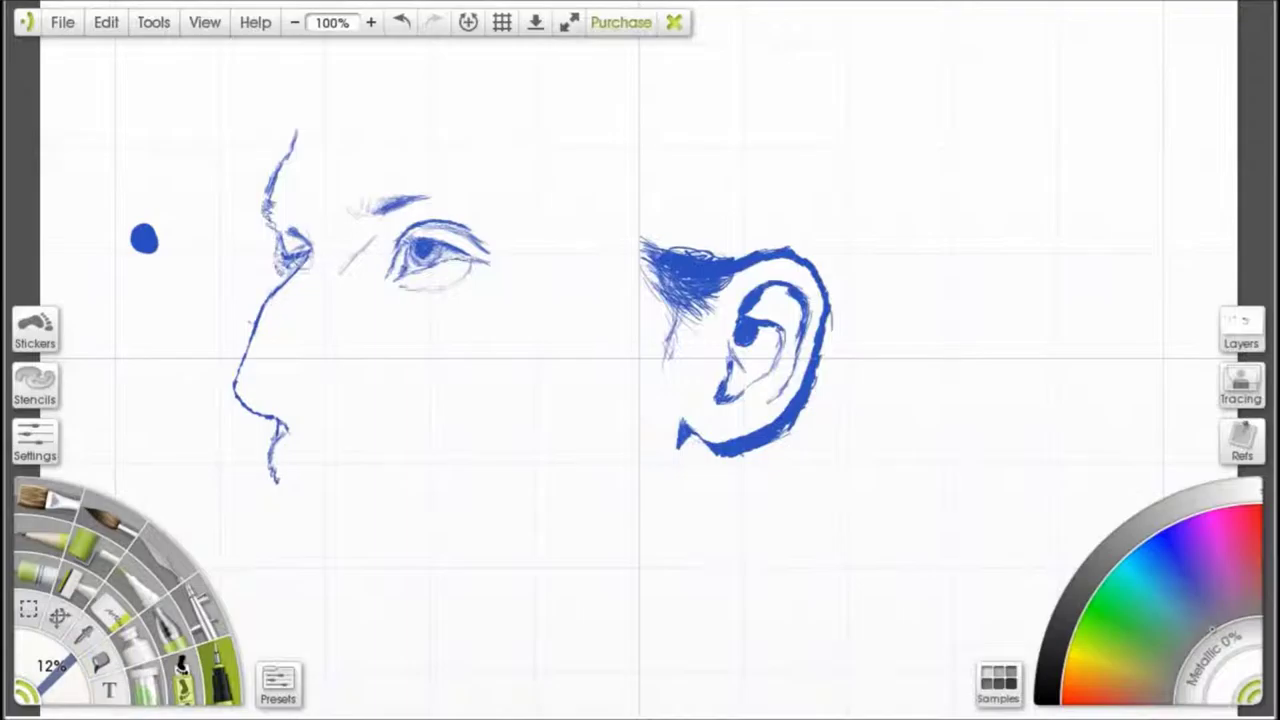
Touch up the far eye and eyebrow in blue and sketch a thin nostril line beside the nose's underside
{"action": "left_click", "coordinate": [144, 238], "text": "alt"}
{"action": "left_click_drag", "start_coordinate": [283, 224], "coordinate": [266, 241]}
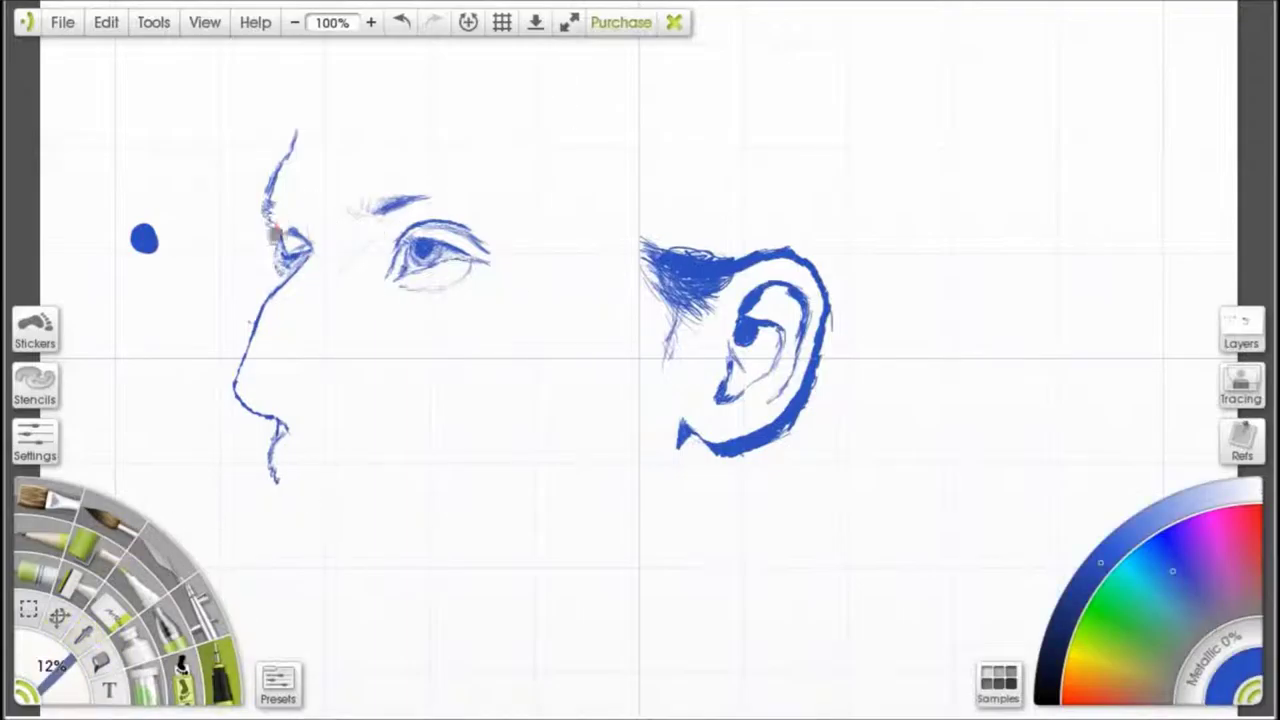
{"action": "left_click_drag", "start_coordinate": [366, 214], "coordinate": [414, 198]}
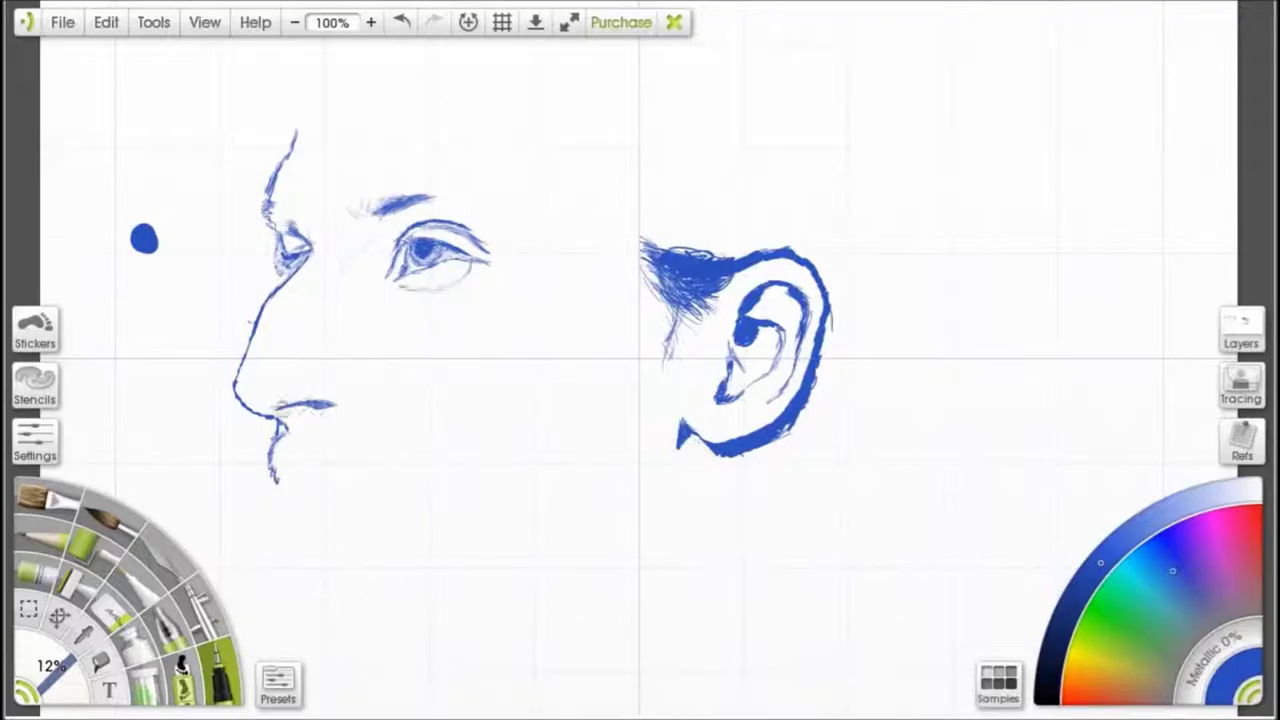
Refine the nostril line beside the nose's underside and sketch the nostril wing in thin blue strokes at 11% pen size
{"action": "left_click_drag", "start_coordinate": [52, 674], "coordinate": [56, 652]}
{"action": "left_click_drag", "start_coordinate": [317, 406], "coordinate": [326, 406]}
{"action": "left_click_drag", "start_coordinate": [52, 652], "coordinate": [49, 662]}
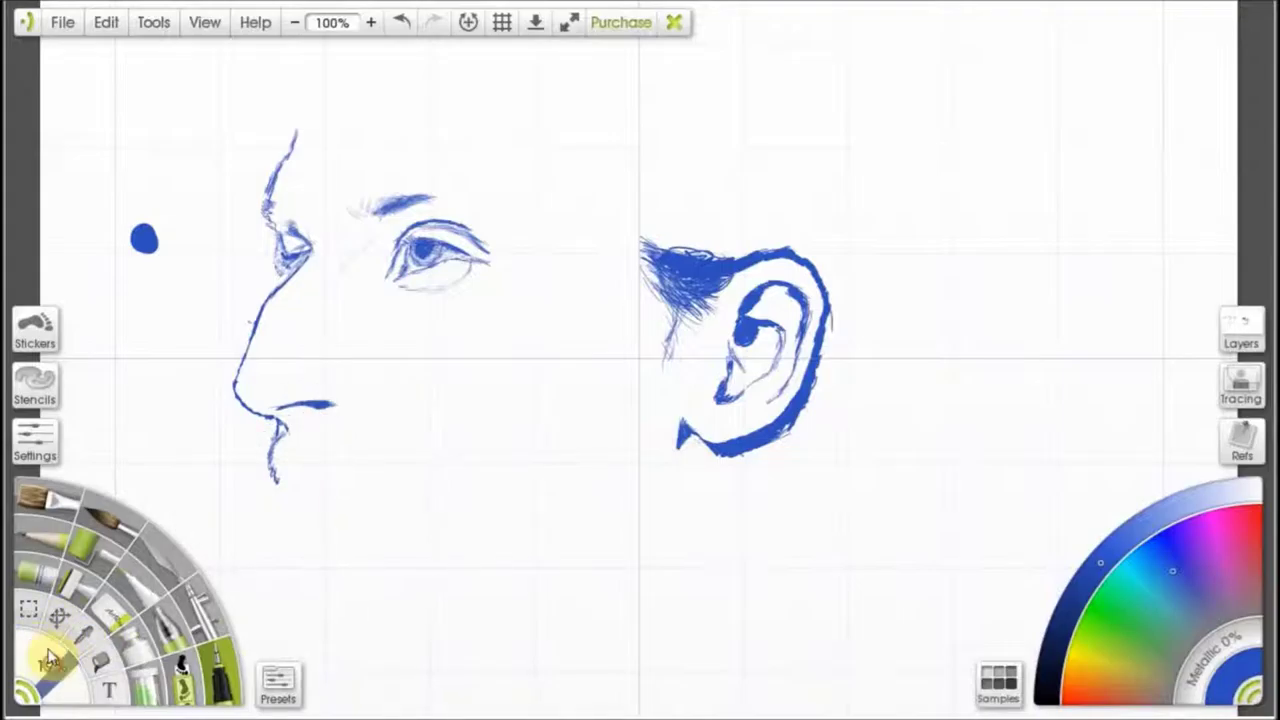
{"action": "key", "text": "bracketleft"}
{"action": "key", "text": "bracketleft"}
{"action": "key", "text": "bracketleft"}
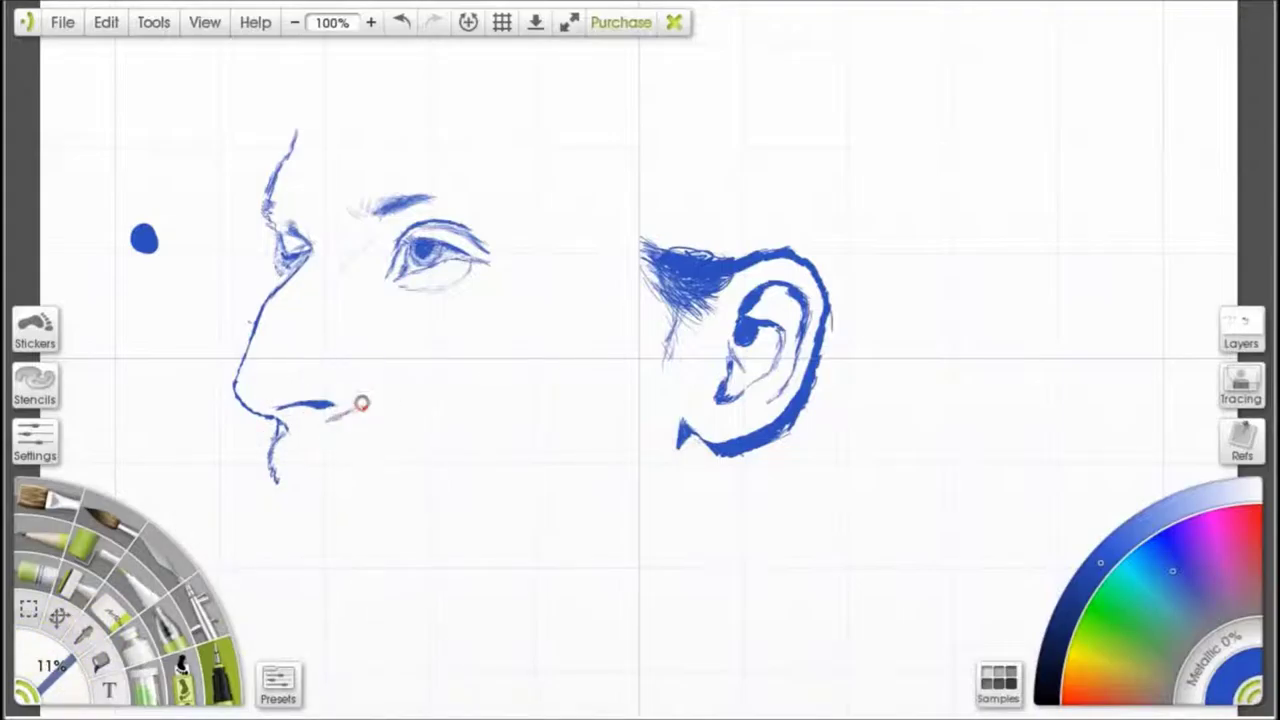
{"action": "left_click_drag", "start_coordinate": [354, 373], "coordinate": [369, 392]}
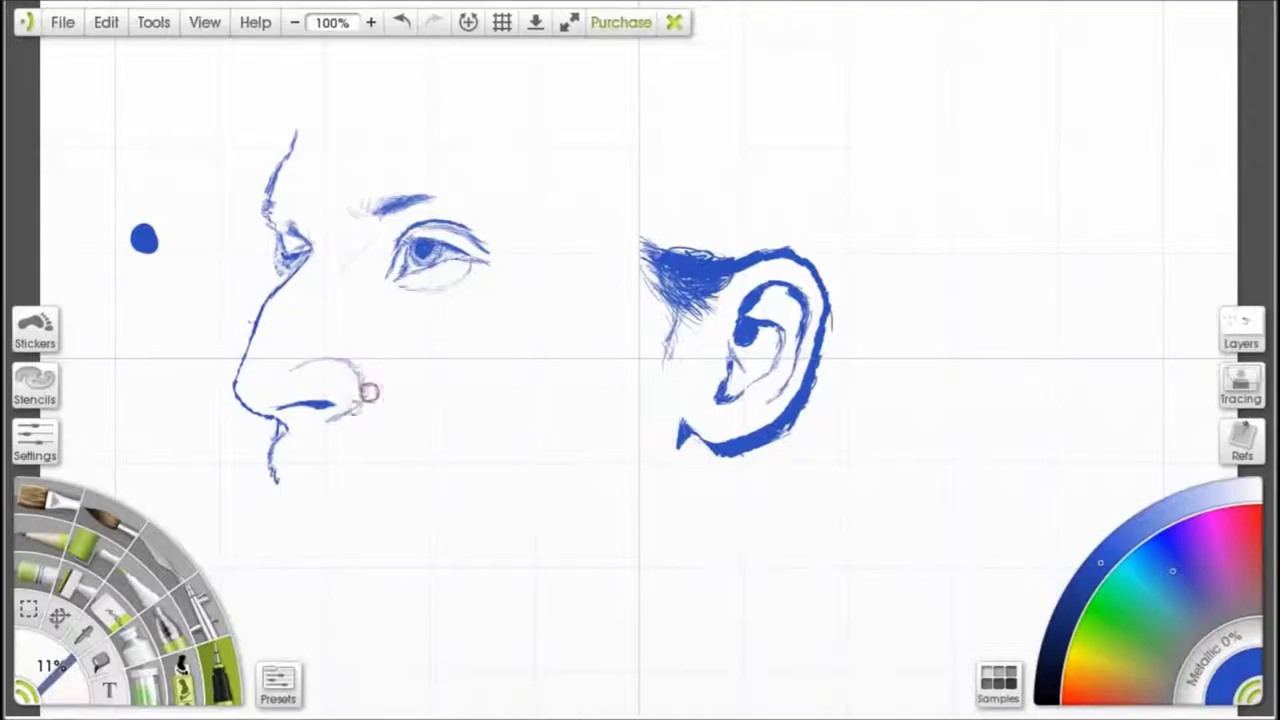
Add a lighter blue sample dot beside the drawing and shade the nose's underside and nostril wing with it at 19% pen size
{"action": "left_click", "coordinate": [1142, 526]}
{"action": "left_click", "coordinate": [108, 289]}
{"action": "mouse_move", "coordinate": [56, 672]}
{"action": "left_mouse_down"}
{"action": "mouse_move", "coordinate": [62, 640]}
{"action": "mouse_move", "coordinate": [56, 676]}
{"action": "left_mouse_up"}
{"action": "left_click_drag", "start_coordinate": [257, 400], "coordinate": [265, 401]}
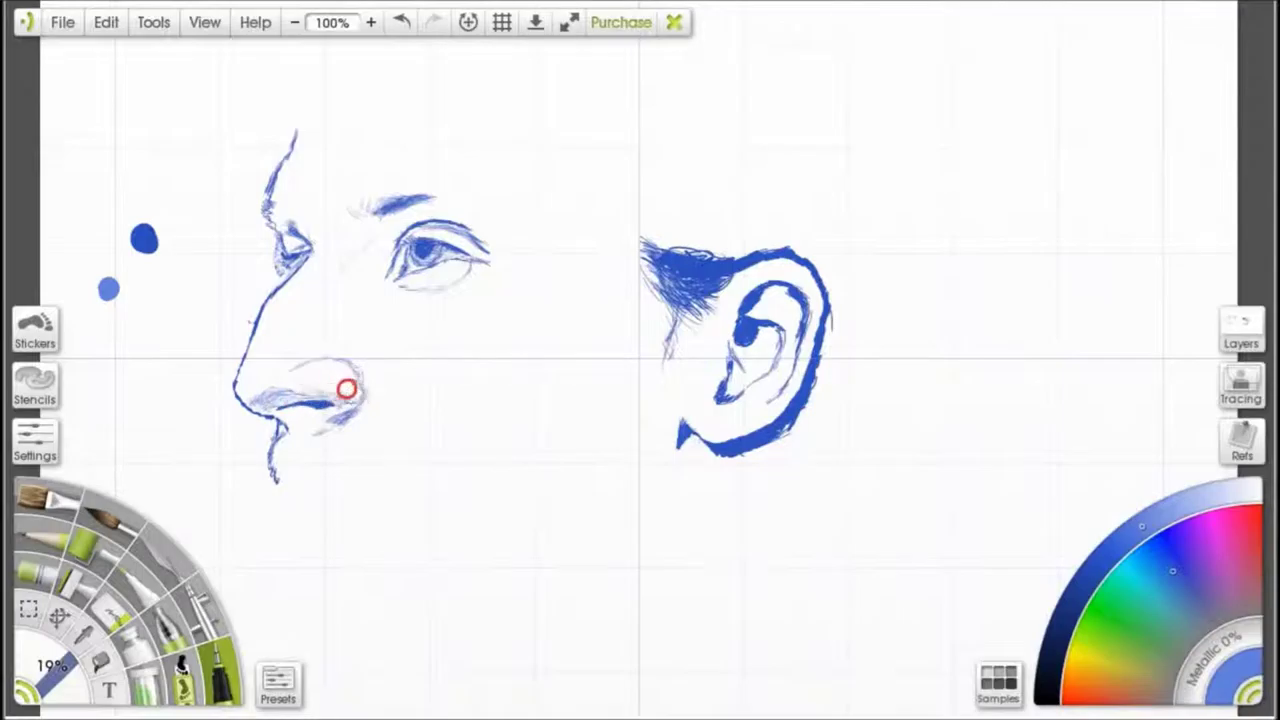
{"action": "mouse_move", "coordinate": [281, 410]}
{"action": "left_mouse_down"}
{"action": "mouse_move", "coordinate": [326, 430]}
{"action": "mouse_move", "coordinate": [354, 412]}
{"action": "mouse_move", "coordinate": [293, 424]}
{"action": "left_mouse_up"}
{"action": "left_click_drag", "start_coordinate": [296, 380], "coordinate": [359, 378]}
Undo the stray stroke near the eye and paint a third, paler blue sample swatch below the other two
{"action": "mouse_move", "coordinate": [371, 254]}
{"action": "left_mouse_down"}
{"action": "mouse_move", "coordinate": [383, 223]}
{"action": "mouse_move", "coordinate": [351, 263]}
{"action": "mouse_move", "coordinate": [387, 232]}
{"action": "mouse_move", "coordinate": [385, 259]}
{"action": "mouse_move", "coordinate": [357, 260]}
{"action": "mouse_move", "coordinate": [377, 246]}
{"action": "left_mouse_up"}
{"action": "key", "text": "ctrl+z"}
{"action": "left_click", "coordinate": [112, 292], "text": "alt"}
{"action": "left_click_drag", "start_coordinate": [120, 308], "coordinate": [152, 311]}
Shade the eye socket around the near eye with loose pale blue strokes at 23% pen size, from the nose bridge to the temple
{"action": "key", "text": "bracketleft"}
{"action": "key", "text": "bracketleft"}
{"action": "key", "text": "bracketleft"}
{"action": "left_click_drag", "start_coordinate": [440, 196], "coordinate": [390, 214]}
{"action": "mouse_move", "coordinate": [377, 310]}
{"action": "left_mouse_down"}
{"action": "mouse_move", "coordinate": [360, 266]}
{"action": "mouse_move", "coordinate": [386, 290]}
{"action": "mouse_move", "coordinate": [370, 279]}
{"action": "mouse_move", "coordinate": [407, 250]}
{"action": "mouse_move", "coordinate": [457, 281]}
{"action": "mouse_move", "coordinate": [494, 269]}
{"action": "left_mouse_up"}
{"action": "mouse_move", "coordinate": [438, 185]}
{"action": "left_mouse_down"}
{"action": "mouse_move", "coordinate": [491, 189]}
{"action": "mouse_move", "coordinate": [449, 206]}
{"action": "left_mouse_up"}
{"action": "mouse_move", "coordinate": [492, 268]}
{"action": "left_mouse_down"}
{"action": "mouse_move", "coordinate": [514, 246]}
{"action": "mouse_move", "coordinate": [473, 210]}
{"action": "left_mouse_up"}
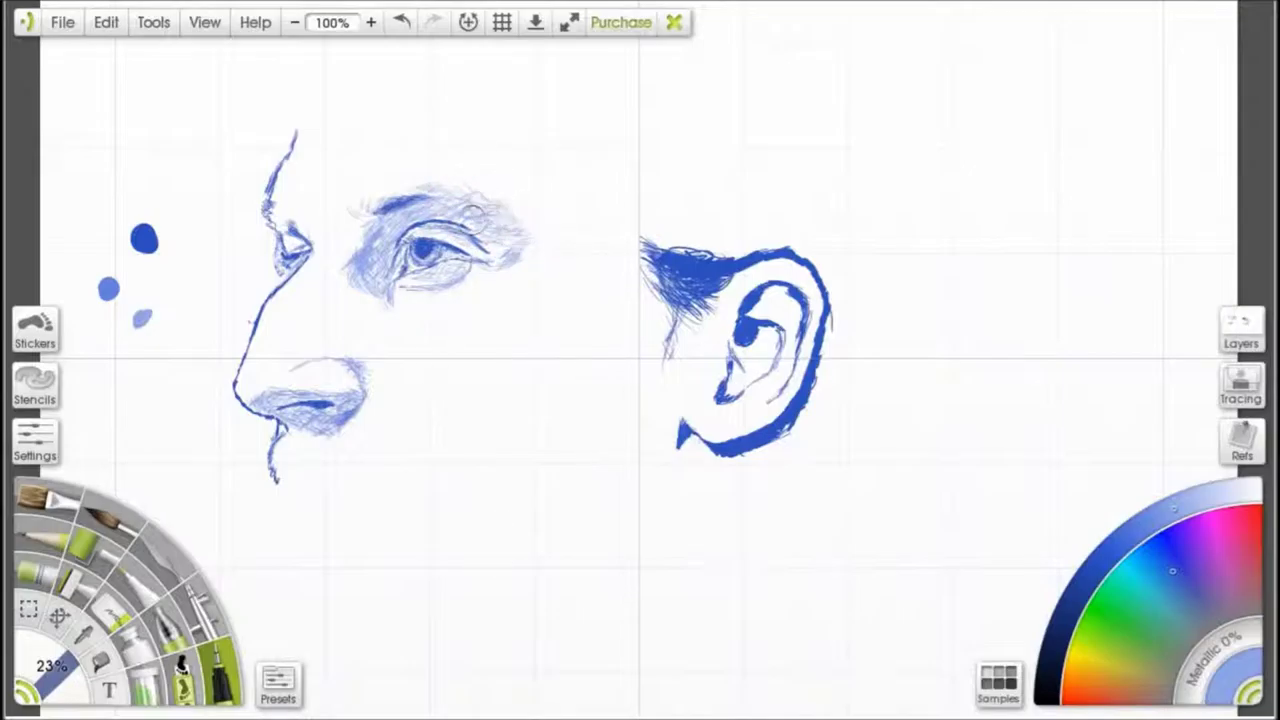
{"action": "left_click_drag", "start_coordinate": [522, 251], "coordinate": [530, 236]}
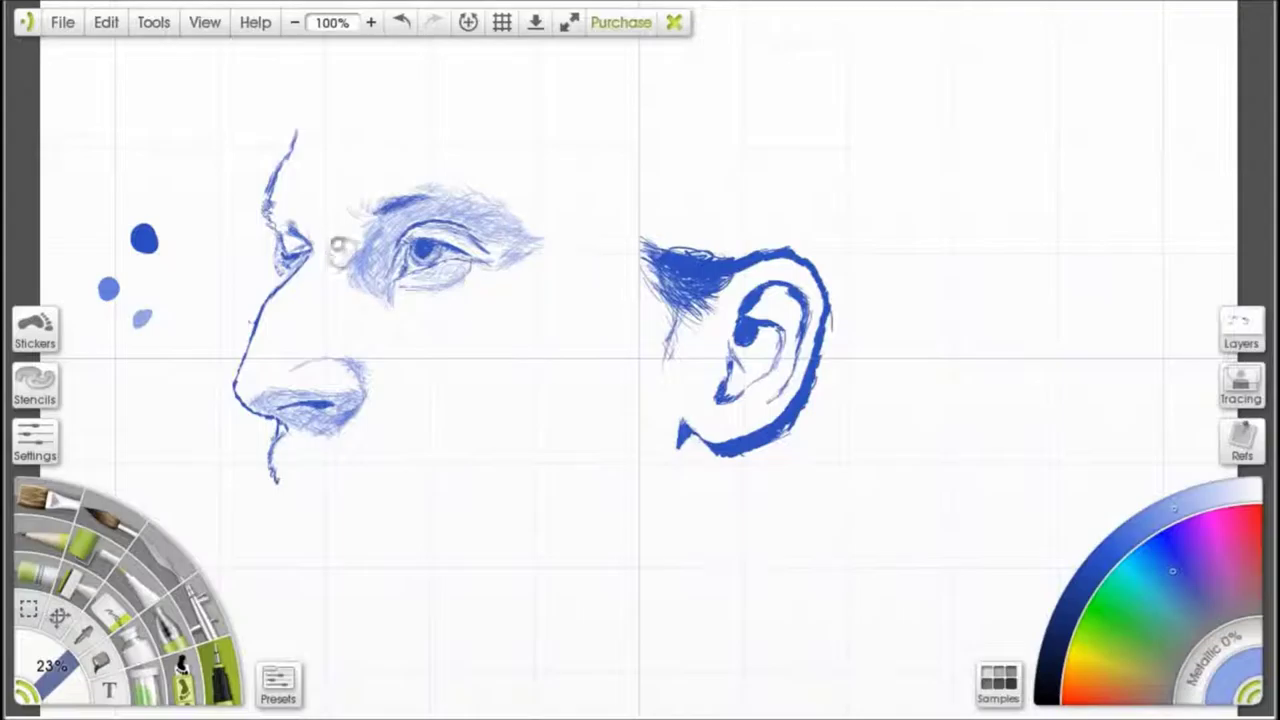
{"action": "mouse_move", "coordinate": [341, 256]}
{"action": "left_mouse_down"}
{"action": "mouse_move", "coordinate": [346, 220]}
{"action": "mouse_move", "coordinate": [328, 230]}
{"action": "mouse_move", "coordinate": [342, 234]}
{"action": "left_mouse_up"}
Soften the shading around the near eye, the nose's underside and the upper lip profile with a blending tool at 42% size
{"action": "left_click", "coordinate": [80, 638]}
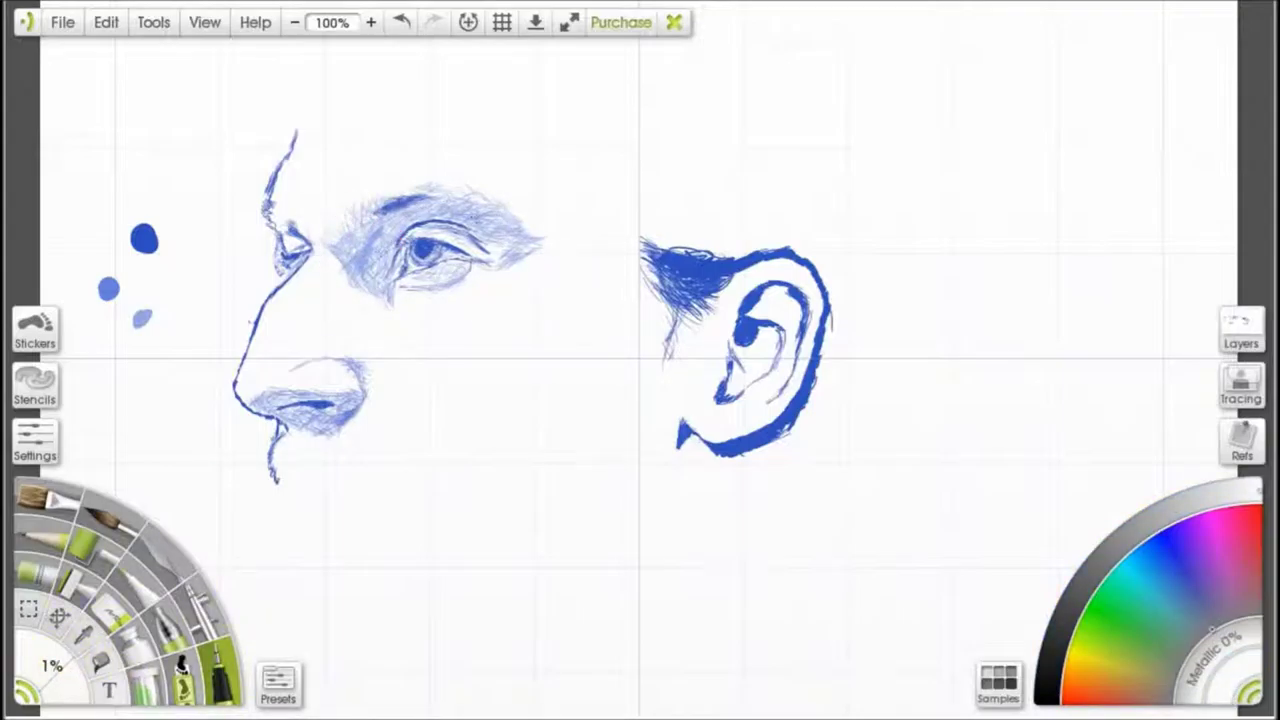
{"action": "left_click", "coordinate": [135, 592]}
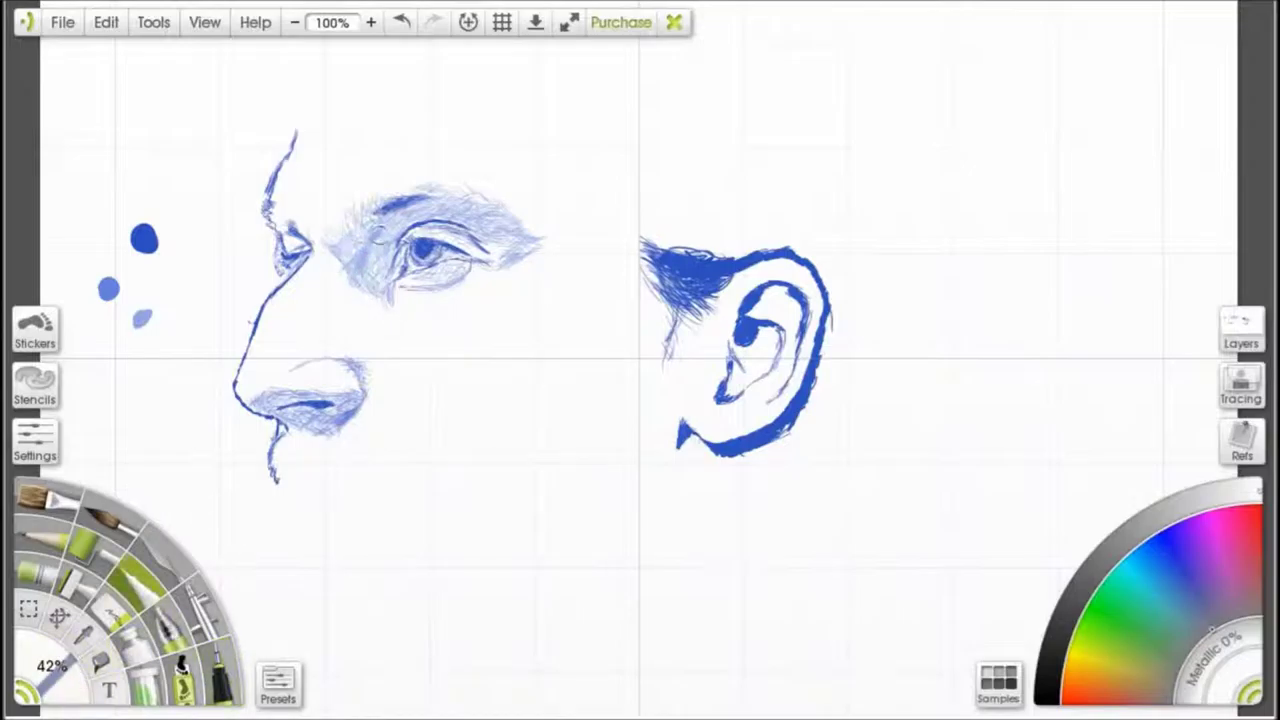
{"action": "left_click_drag", "start_coordinate": [368, 230], "coordinate": [350, 262]}
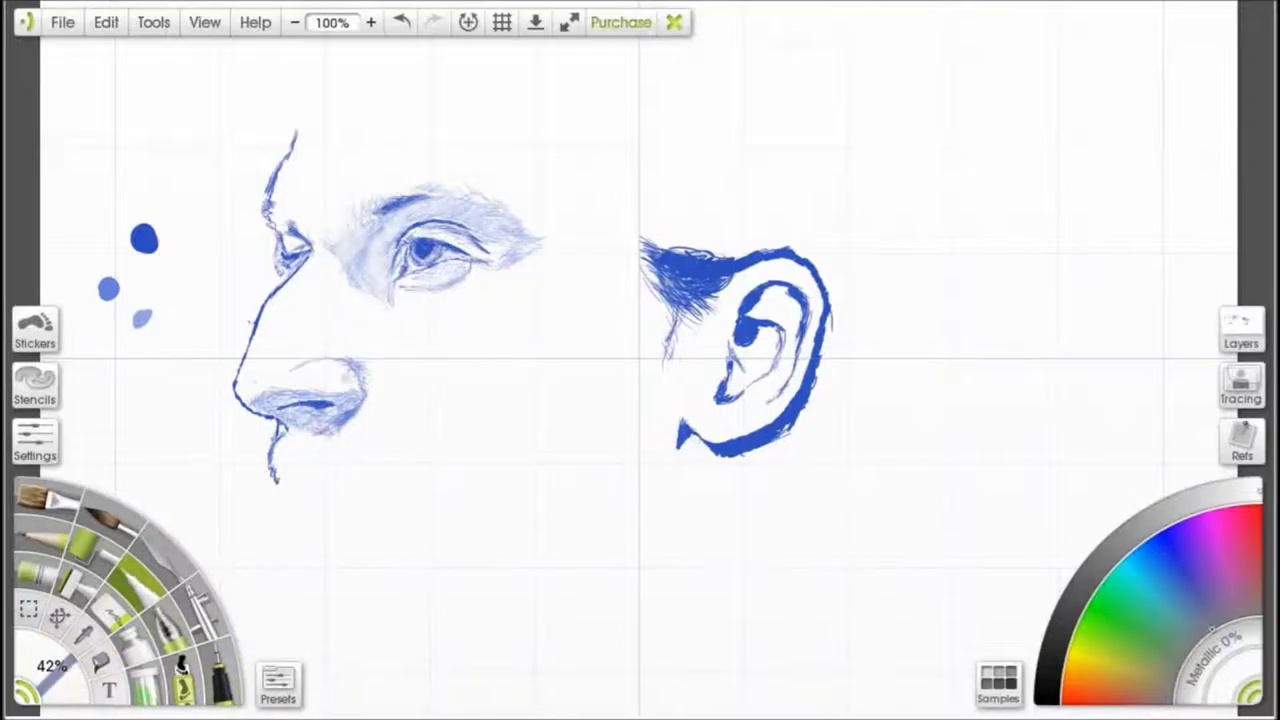
{"action": "left_click_drag", "start_coordinate": [274, 450], "coordinate": [278, 482]}
Draw the mouth line, lower lip and chin profile in dark blue at 15% pen size, and thin the outline with white at 23%
{"action": "left_click", "coordinate": [220, 676]}
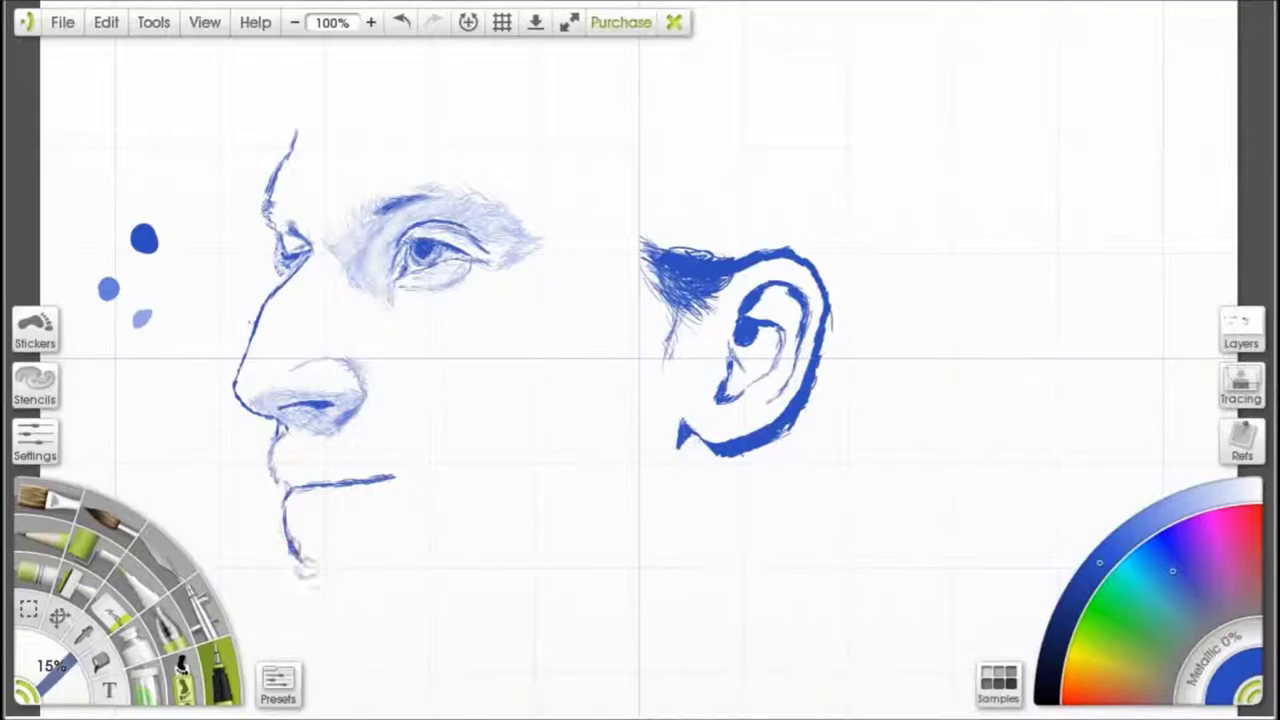
{"action": "left_click", "coordinate": [297, 500], "text": "alt"}
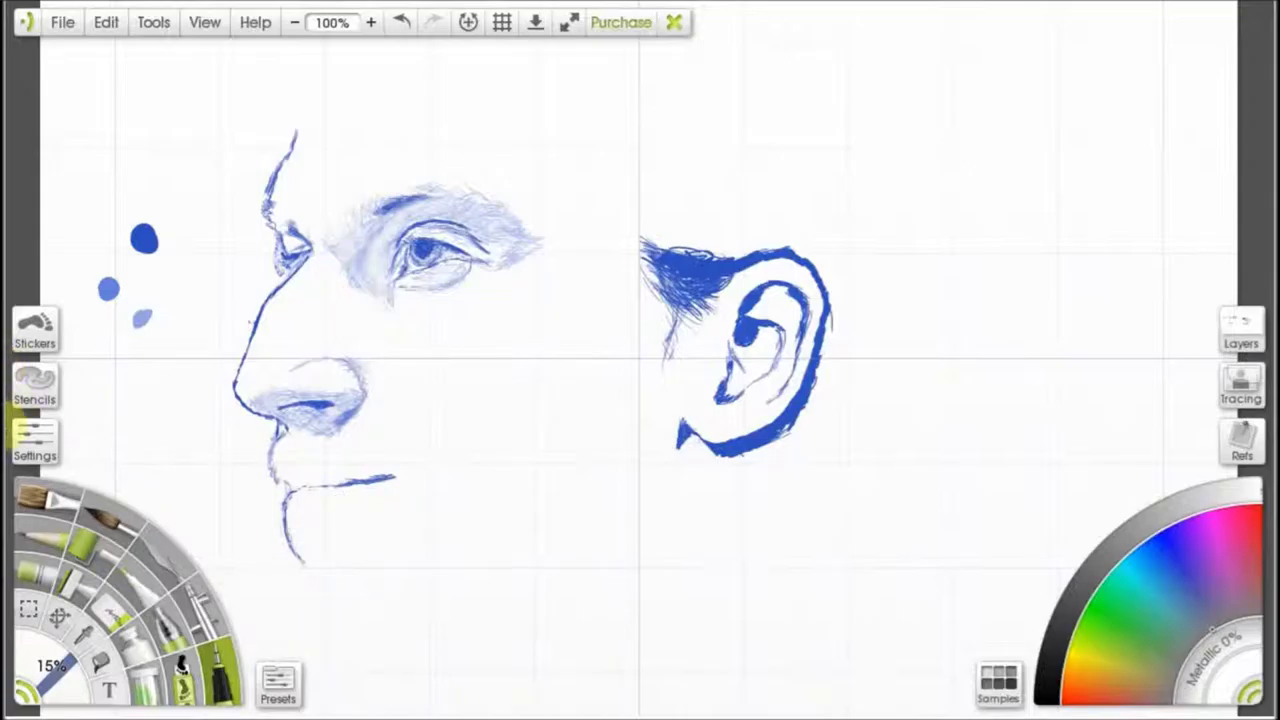
{"action": "left_click", "coordinate": [289, 518], "text": "alt"}
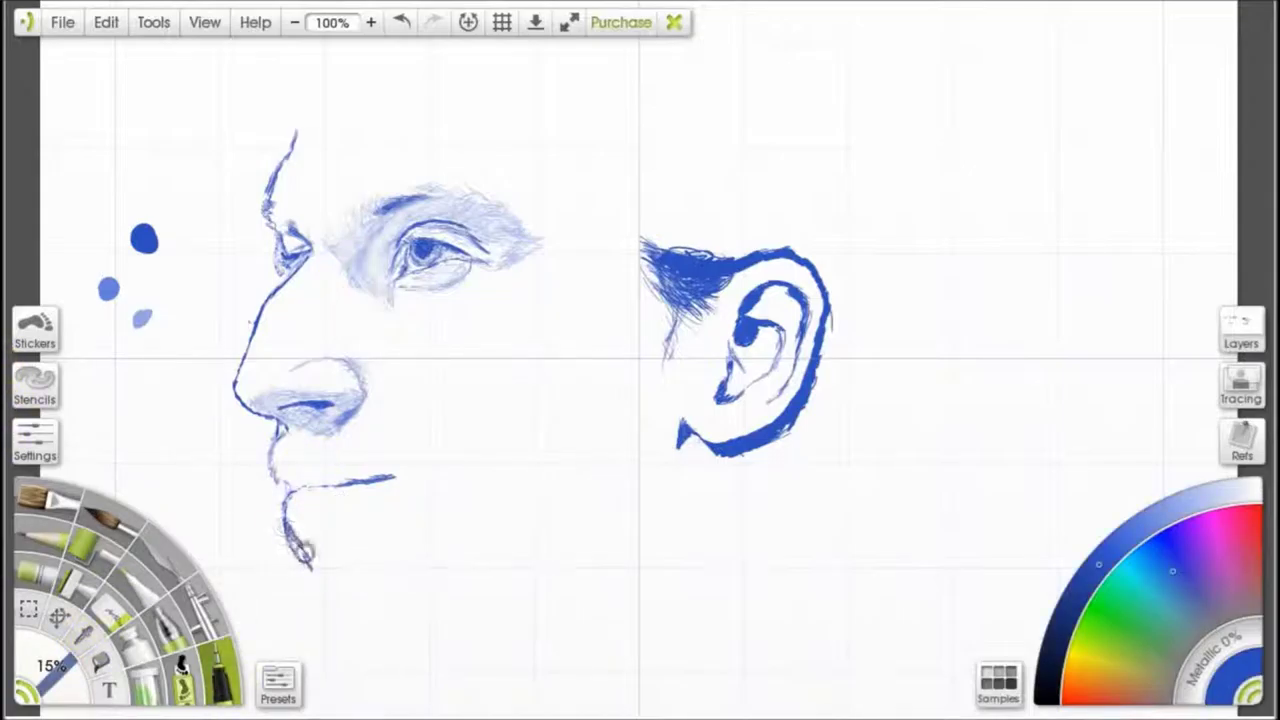
{"action": "mouse_move", "coordinate": [308, 596]}
{"action": "left_mouse_down"}
{"action": "mouse_move", "coordinate": [333, 633]}
{"action": "mouse_move", "coordinate": [440, 663]}
{"action": "mouse_move", "coordinate": [463, 684]}
{"action": "left_mouse_up"}
{"action": "key", "text": "e"}
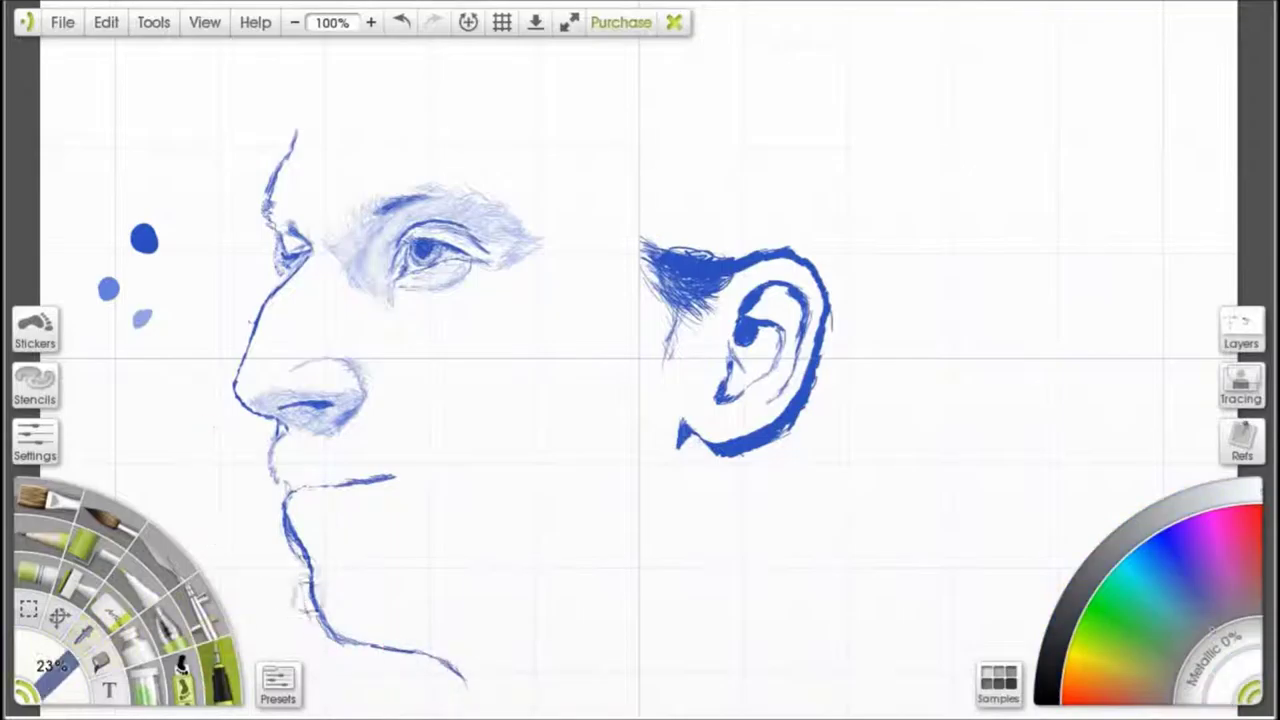
{"action": "mouse_move", "coordinate": [297, 555]}
{"action": "left_mouse_down"}
{"action": "mouse_move", "coordinate": [308, 586]}
{"action": "mouse_move", "coordinate": [294, 529]}
{"action": "mouse_move", "coordinate": [310, 546]}
{"action": "mouse_move", "coordinate": [293, 574]}
{"action": "mouse_move", "coordinate": [350, 643]}
{"action": "mouse_move", "coordinate": [455, 672]}
{"action": "left_mouse_up"}
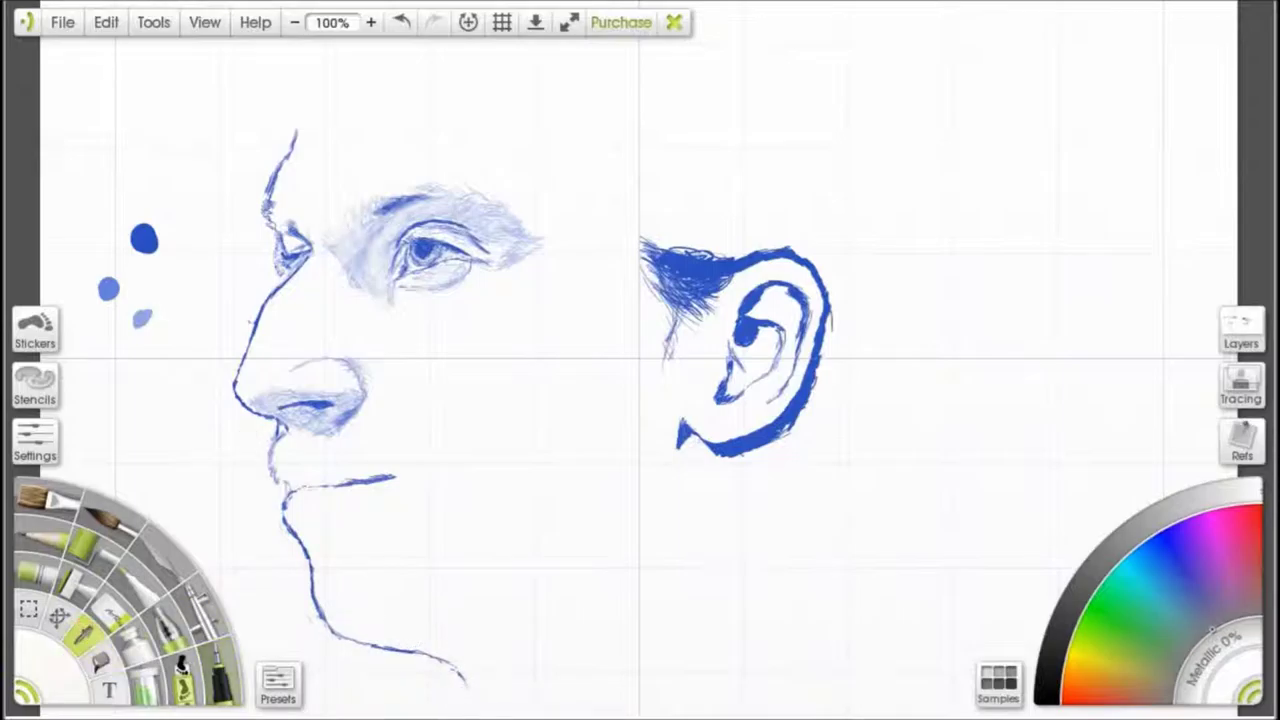
Shade both lips and the hollow below the lower lip in pale blue at 23% pen size
{"action": "left_click", "coordinate": [279, 479], "text": "alt"}
{"action": "left_click", "coordinate": [279, 479], "text": "alt"}
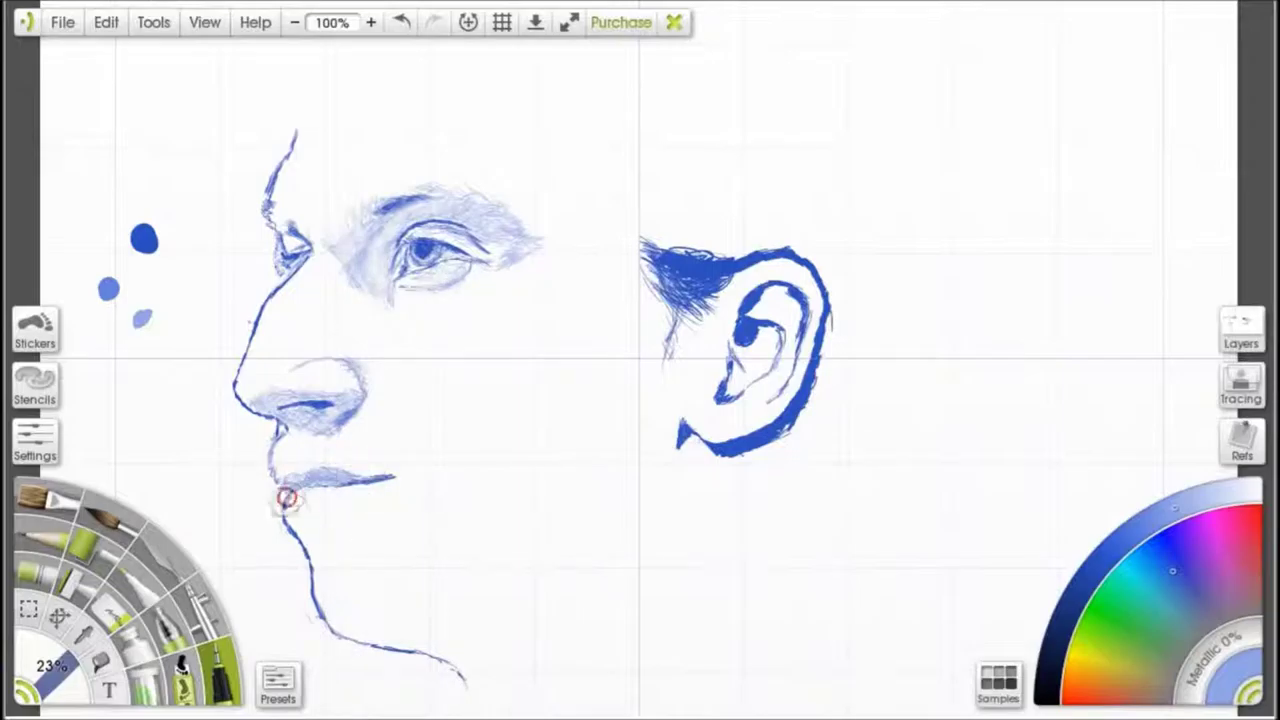
{"action": "mouse_move", "coordinate": [368, 487]}
{"action": "left_mouse_down"}
{"action": "mouse_move", "coordinate": [299, 515]}
{"action": "mouse_move", "coordinate": [336, 511]}
{"action": "mouse_move", "coordinate": [324, 498]}
{"action": "mouse_move", "coordinate": [307, 505]}
{"action": "mouse_move", "coordinate": [335, 543]}
{"action": "left_mouse_up"}
Shade the jawline from the earlobe toward the chin with the mid, dark and pale blues sampled from the swatches
{"action": "left_click", "coordinate": [108, 289], "text": "alt"}
{"action": "mouse_move", "coordinate": [670, 402]}
{"action": "left_mouse_down"}
{"action": "mouse_move", "coordinate": [660, 457]}
{"action": "mouse_move", "coordinate": [628, 512]}
{"action": "mouse_move", "coordinate": [662, 440]}
{"action": "mouse_move", "coordinate": [641, 498]}
{"action": "left_mouse_up"}
{"action": "left_click", "coordinate": [144, 239], "text": "alt"}
{"action": "mouse_move", "coordinate": [620, 540]}
{"action": "left_mouse_down"}
{"action": "mouse_move", "coordinate": [636, 486]}
{"action": "mouse_move", "coordinate": [627, 526]}
{"action": "mouse_move", "coordinate": [583, 559]}
{"action": "mouse_move", "coordinate": [535, 574]}
{"action": "mouse_move", "coordinate": [568, 533]}
{"action": "mouse_move", "coordinate": [610, 516]}
{"action": "mouse_move", "coordinate": [465, 625]}
{"action": "left_mouse_up"}
{"action": "left_click", "coordinate": [142, 319], "text": "alt"}
{"action": "mouse_move", "coordinate": [600, 512]}
{"action": "left_mouse_down"}
{"action": "mouse_move", "coordinate": [494, 597]}
{"action": "mouse_move", "coordinate": [603, 526]}
{"action": "mouse_move", "coordinate": [613, 485]}
{"action": "mouse_move", "coordinate": [623, 506]}
{"action": "mouse_move", "coordinate": [597, 529]}
{"action": "mouse_move", "coordinate": [480, 594]}
{"action": "left_mouse_up"}
{"action": "left_click", "coordinate": [528, 598], "text": "alt"}
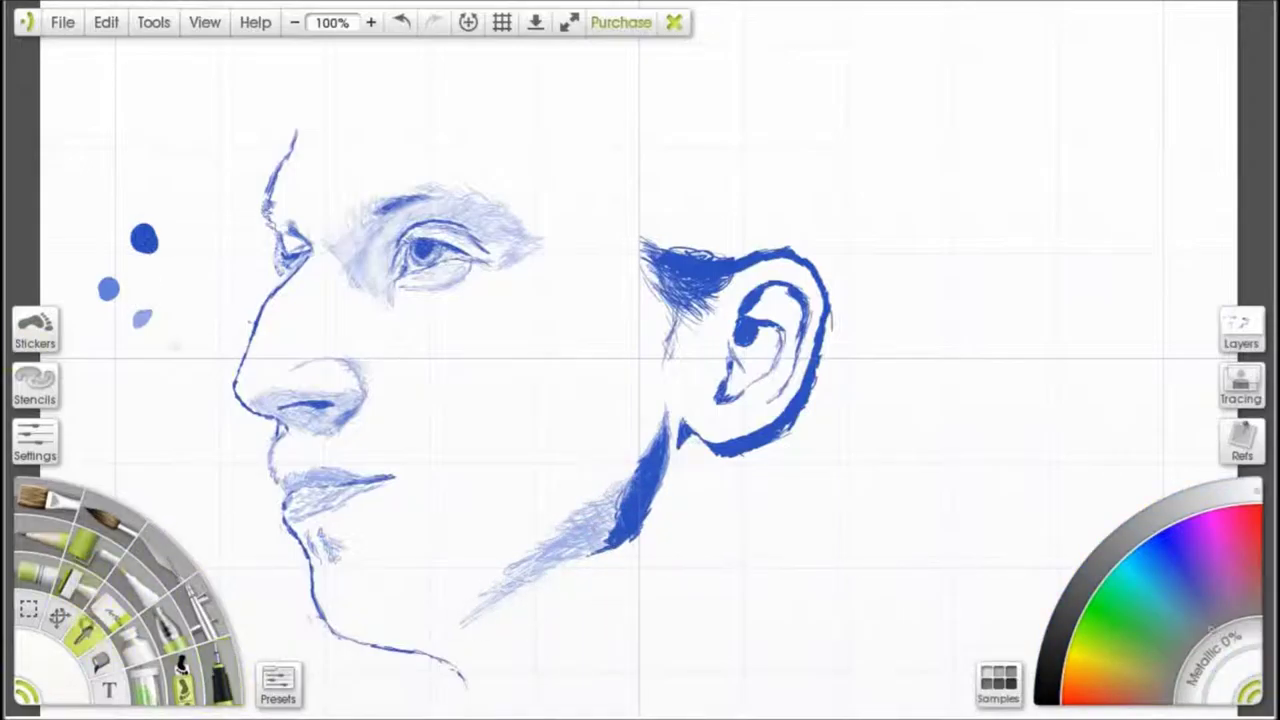
Add stubble along the chin and lower jaw with short dark and lighter blue strokes, reducing the pen size to 10%
{"action": "left_click", "coordinate": [368, 627], "text": "alt"}
{"action": "mouse_move", "coordinate": [368, 627]}
{"action": "left_mouse_down"}
{"action": "mouse_move", "coordinate": [411, 621]}
{"action": "mouse_move", "coordinate": [433, 585]}
{"action": "mouse_move", "coordinate": [460, 577]}
{"action": "mouse_move", "coordinate": [419, 614]}
{"action": "mouse_move", "coordinate": [377, 609]}
{"action": "mouse_move", "coordinate": [372, 619]}
{"action": "mouse_move", "coordinate": [412, 635]}
{"action": "mouse_move", "coordinate": [364, 629]}
{"action": "mouse_move", "coordinate": [410, 632]}
{"action": "left_mouse_up"}
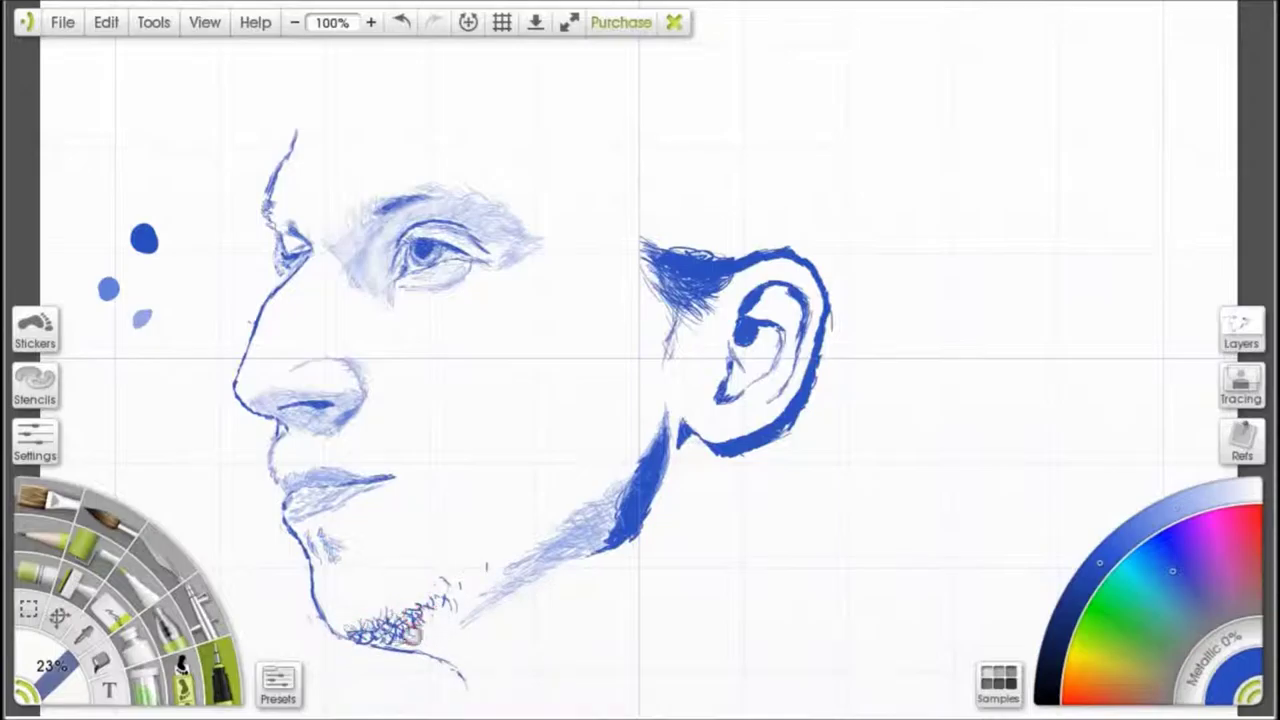
{"action": "left_click", "coordinate": [346, 612], "text": "alt"}
{"action": "left_click_drag", "start_coordinate": [343, 606], "coordinate": [325, 616]}
{"action": "left_click_drag", "start_coordinate": [104, 618], "coordinate": [110, 646]}
{"action": "mouse_move", "coordinate": [365, 598]}
{"action": "left_mouse_down"}
{"action": "mouse_move", "coordinate": [311, 585]}
{"action": "mouse_move", "coordinate": [352, 618]}
{"action": "mouse_move", "coordinate": [391, 600]}
{"action": "mouse_move", "coordinate": [413, 637]}
{"action": "mouse_move", "coordinate": [449, 620]}
{"action": "left_mouse_up"}
Sketch the back of the neck from below the ear down to the canvas edge in dark blue at 10% pen size
{"action": "left_click", "coordinate": [145, 239], "text": "alt"}
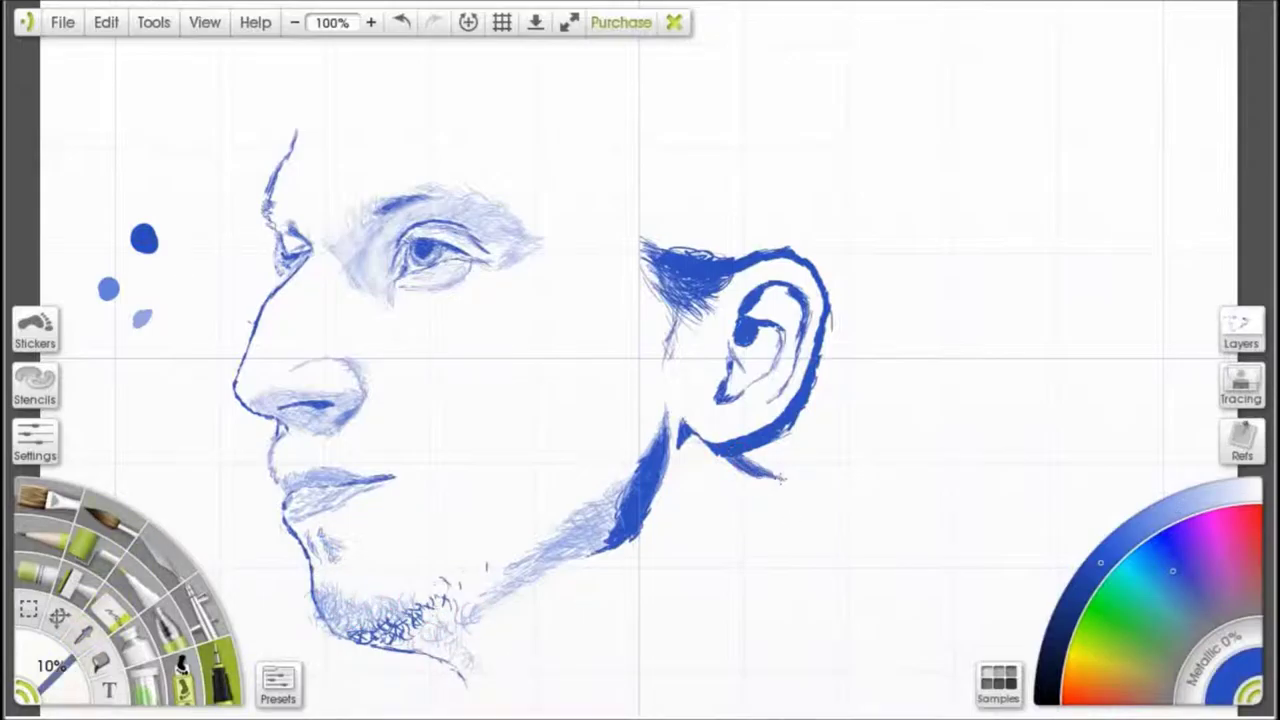
{"action": "mouse_move", "coordinate": [798, 482]}
{"action": "left_mouse_down"}
{"action": "mouse_move", "coordinate": [820, 549]}
{"action": "mouse_move", "coordinate": [728, 606]}
{"action": "left_mouse_up"}
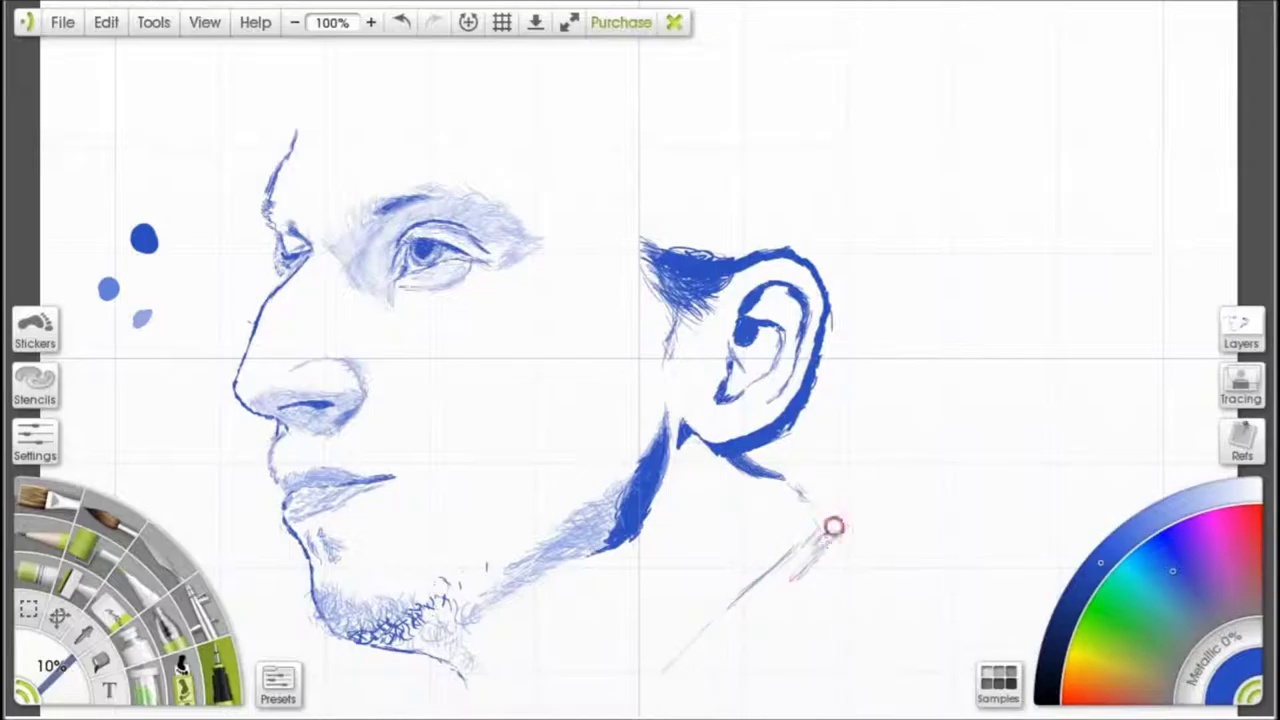
{"action": "mouse_move", "coordinate": [816, 506]}
{"action": "left_mouse_down"}
{"action": "mouse_move", "coordinate": [838, 548]}
{"action": "mouse_move", "coordinate": [753, 626]}
{"action": "mouse_move", "coordinate": [761, 638]}
{"action": "mouse_move", "coordinate": [730, 705]}
{"action": "left_mouse_up"}
{"action": "left_click_drag", "start_coordinate": [810, 580], "coordinate": [748, 678]}
{"action": "mouse_move", "coordinate": [800, 490]}
{"action": "left_mouse_down"}
{"action": "mouse_move", "coordinate": [840, 540]}
{"action": "mouse_move", "coordinate": [788, 474]}
{"action": "left_mouse_up"}
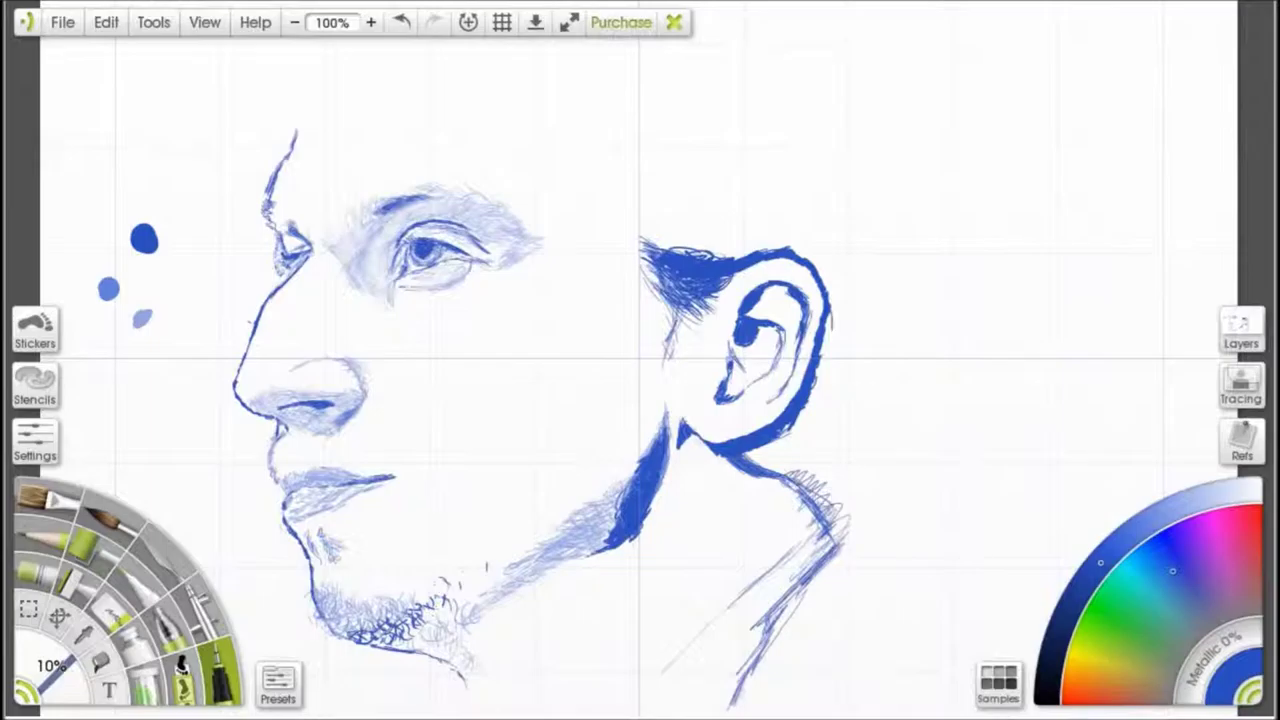
Extend the forehead profile upward with hair curls and draw the hairline sweeping from the top of the forehead to the ear
{"action": "scroll", "coordinate": [966, 365], "scroll_direction": "down", "scroll_amount": 2}
{"action": "scroll", "coordinate": [966, 365], "scroll_direction": "up", "scroll_amount": 2}
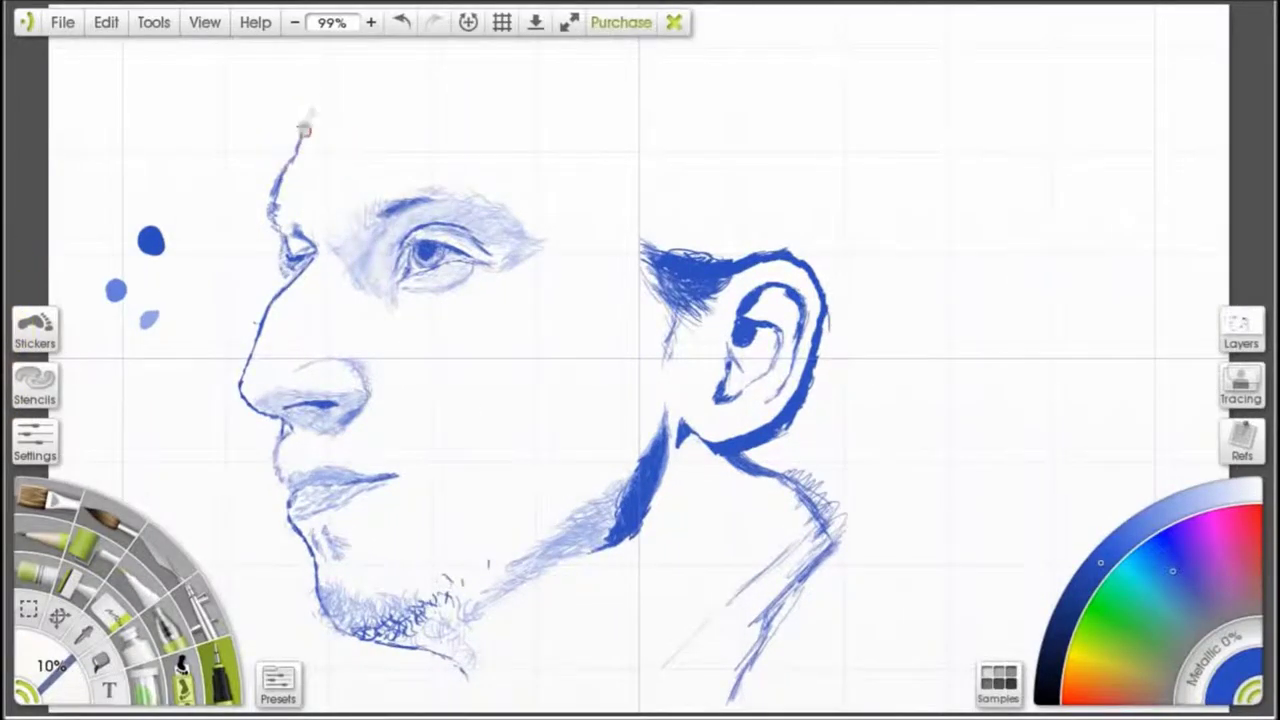
{"action": "left_click_drag", "start_coordinate": [292, 138], "coordinate": [337, 72]}
{"action": "left_click_drag", "start_coordinate": [437, 42], "coordinate": [592, 198]}
{"action": "left_click_drag", "start_coordinate": [457, 62], "coordinate": [498, 114]}
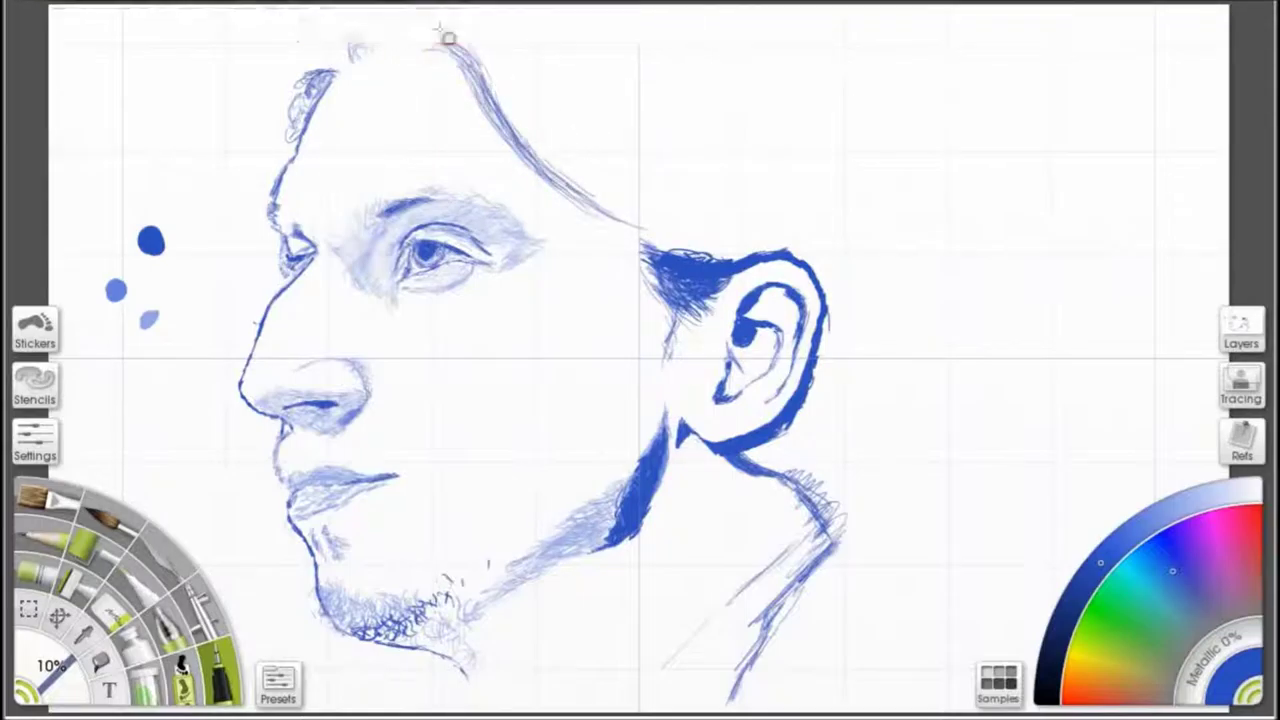
Draw a second contour behind the hairline down to the ear and join the forehead profile to the top of the head
{"action": "left_click", "coordinate": [373, 24]}
{"action": "left_click_drag", "start_coordinate": [449, 53], "coordinate": [550, 170]}
{"action": "mouse_move", "coordinate": [498, 117]}
{"action": "left_mouse_down"}
{"action": "mouse_move", "coordinate": [563, 174]}
{"action": "mouse_move", "coordinate": [641, 210]}
{"action": "mouse_move", "coordinate": [595, 198]}
{"action": "mouse_move", "coordinate": [588, 189]}
{"action": "mouse_move", "coordinate": [642, 204]}
{"action": "mouse_move", "coordinate": [635, 178]}
{"action": "mouse_move", "coordinate": [476, 54]}
{"action": "mouse_move", "coordinate": [588, 131]}
{"action": "mouse_move", "coordinate": [637, 183]}
{"action": "left_mouse_up"}
{"action": "mouse_move", "coordinate": [329, 70]}
{"action": "left_mouse_down"}
{"action": "mouse_move", "coordinate": [400, 39]}
{"action": "mouse_move", "coordinate": [415, 8]}
{"action": "left_mouse_up"}
Sketch the curved outline of the back of the head well behind the ear with long loose blue strokes
{"action": "left_click_drag", "start_coordinate": [968, 12], "coordinate": [1162, 230]}
{"action": "left_click_drag", "start_coordinate": [1091, 197], "coordinate": [1190, 386]}
{"action": "left_click_drag", "start_coordinate": [1045, 98], "coordinate": [1186, 340]}
{"action": "mouse_move", "coordinate": [962, 2]}
{"action": "left_mouse_down"}
{"action": "mouse_move", "coordinate": [1117, 266]}
{"action": "mouse_move", "coordinate": [1198, 443]}
{"action": "left_mouse_up"}
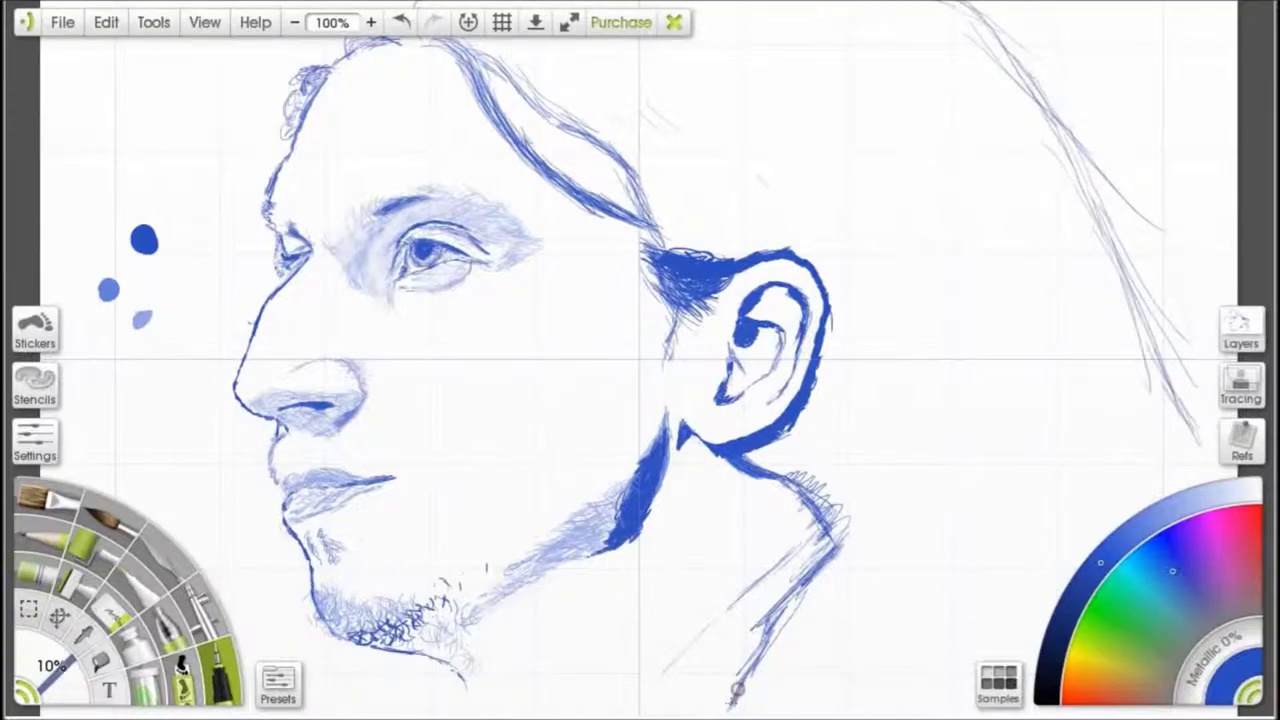
{"action": "scroll", "coordinate": [833, 428], "scroll_direction": "down", "scroll_amount": 1}
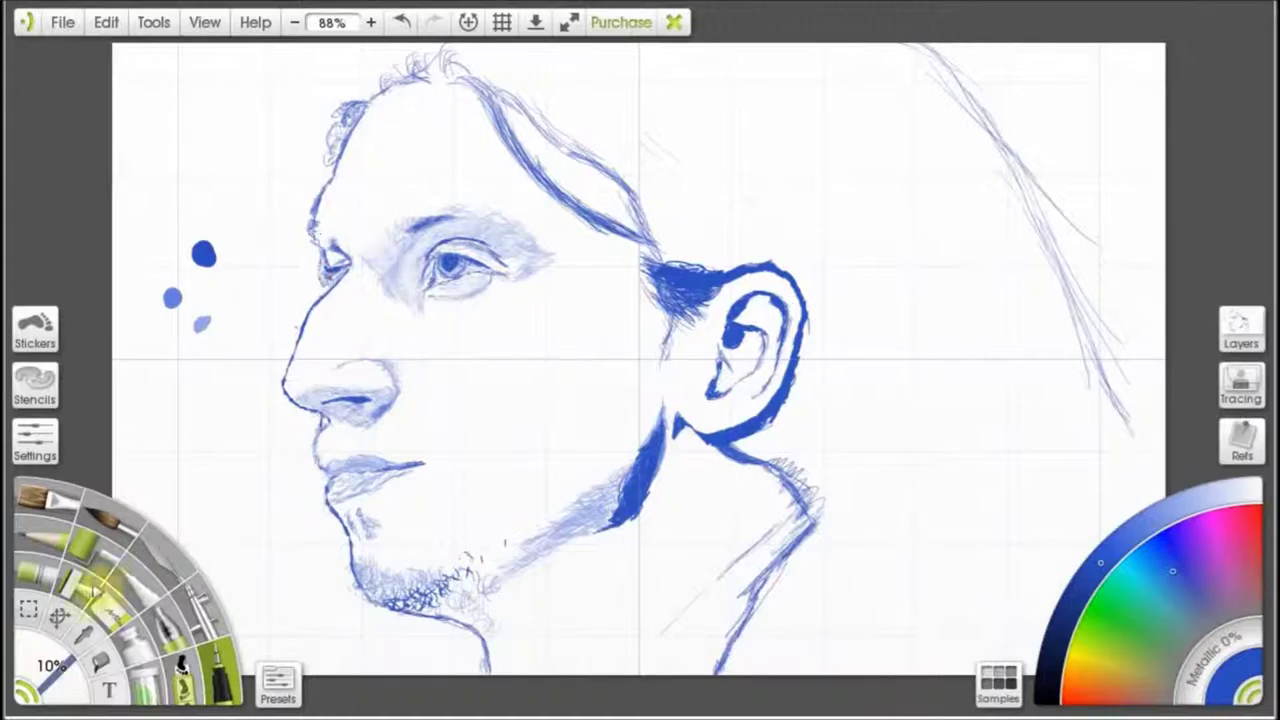
{"action": "left_click", "coordinate": [102, 661]}
{"action": "left_click", "coordinate": [84, 635]}
{"action": "left_click", "coordinate": [102, 661]}
{"action": "left_click", "coordinate": [230, 413]}
{"action": "key", "text": "ctrl+z"}
Close the gaps in the head outline along the hairline, forehead, nose, throat and neck in dark blue at 24% pen size
{"action": "left_click", "coordinate": [219, 672]}
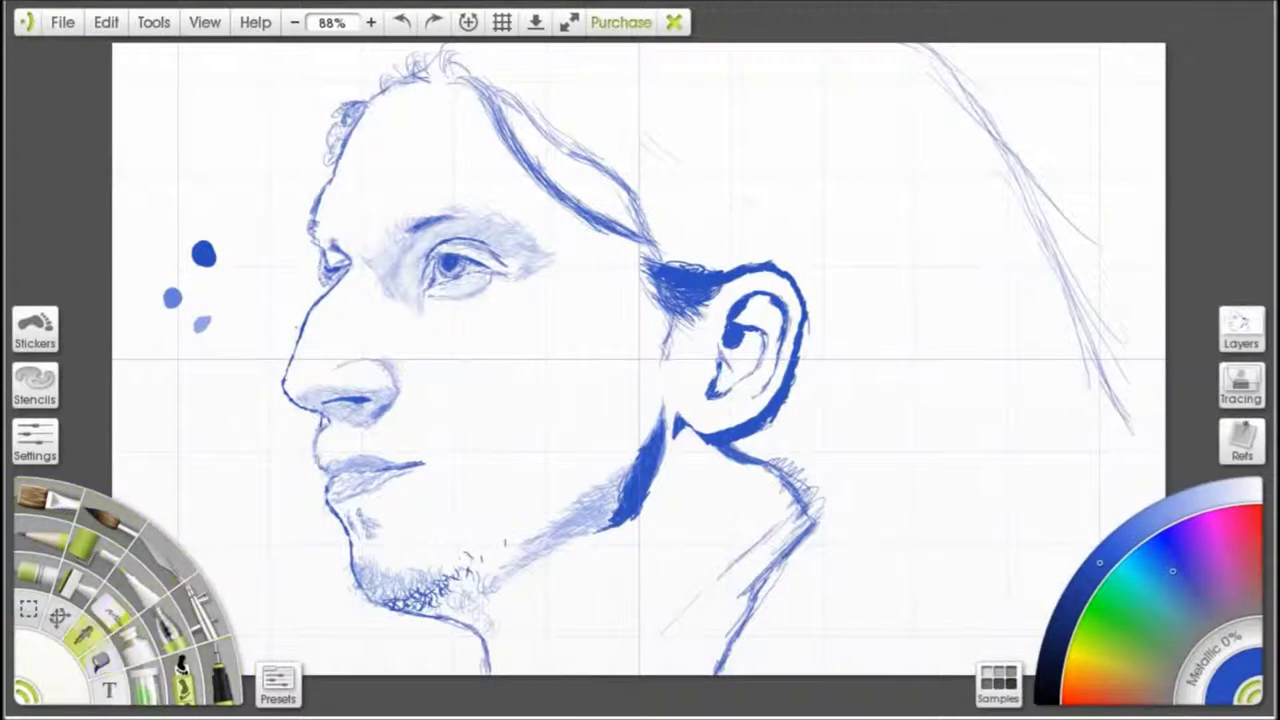
{"action": "mouse_move", "coordinate": [655, 258]}
{"action": "left_mouse_down"}
{"action": "mouse_move", "coordinate": [612, 176]}
{"action": "mouse_move", "coordinate": [454, 68]}
{"action": "mouse_move", "coordinate": [405, 84]}
{"action": "left_mouse_up"}
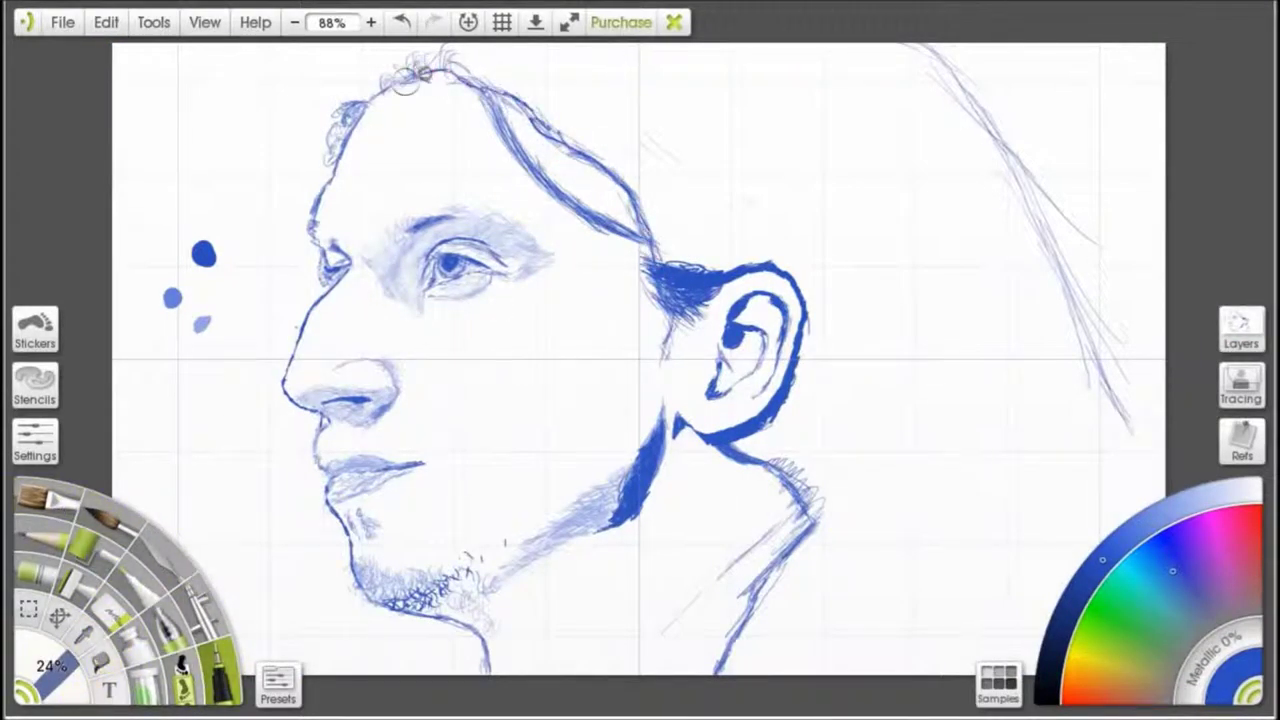
{"action": "mouse_move", "coordinate": [348, 125]}
{"action": "left_mouse_down"}
{"action": "mouse_move", "coordinate": [314, 238]}
{"action": "mouse_move", "coordinate": [330, 280]}
{"action": "left_mouse_up"}
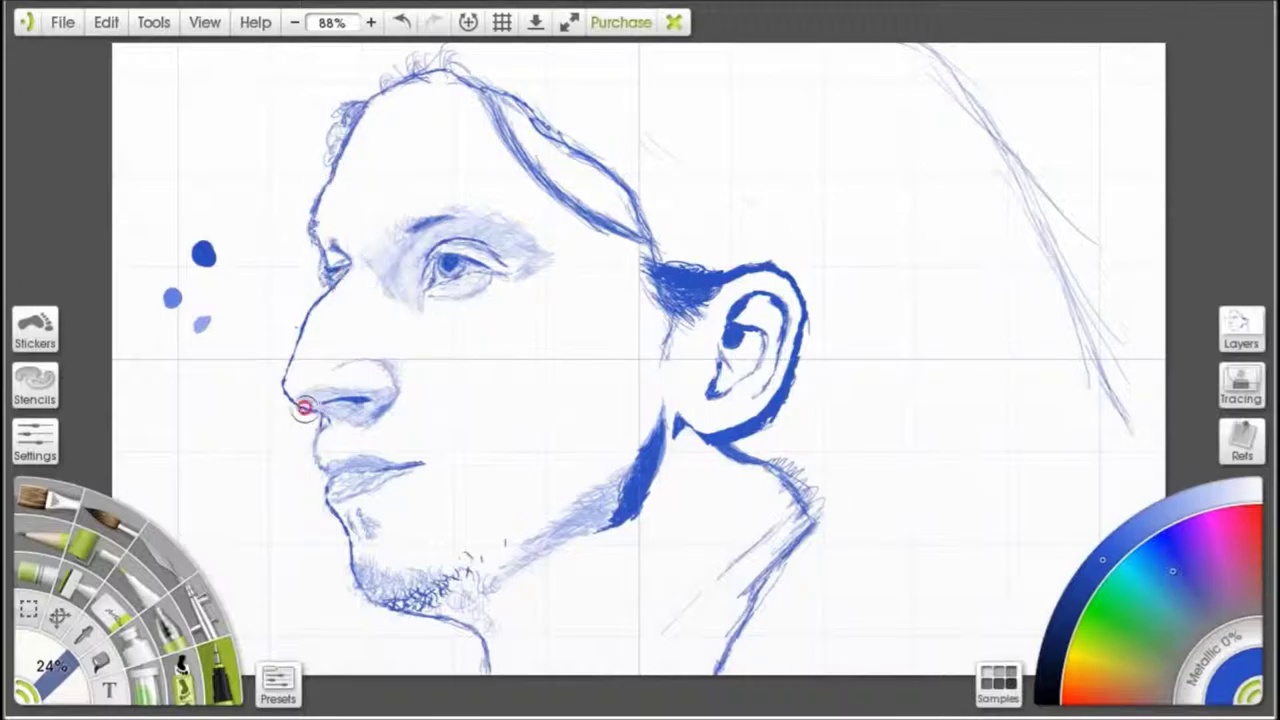
{"action": "left_click_drag", "start_coordinate": [304, 408], "coordinate": [318, 412]}
{"action": "left_click_drag", "start_coordinate": [768, 462], "coordinate": [818, 520]}
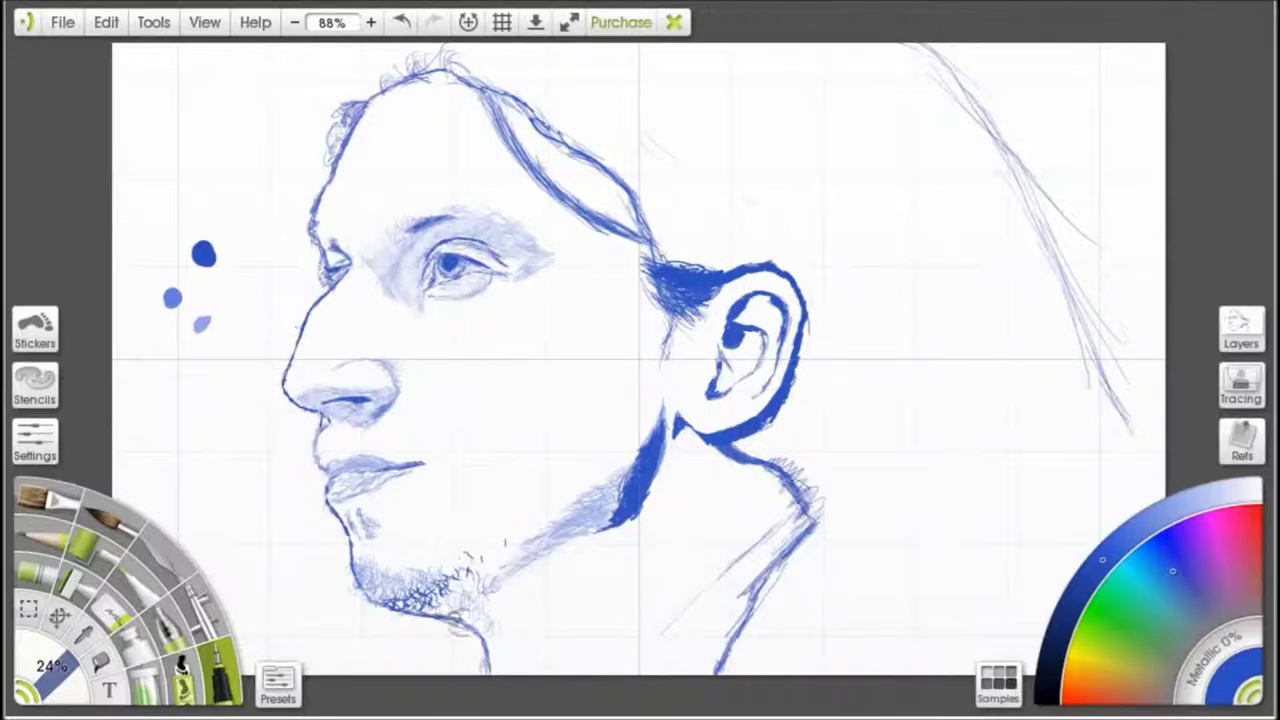
{"action": "left_click_drag", "start_coordinate": [452, 616], "coordinate": [488, 672]}
Flood fill the background and hair area around the face with the dark blue
{"action": "left_click", "coordinate": [101, 661]}
{"action": "left_click", "coordinate": [228, 430]}
{"action": "left_click", "coordinate": [930, 380]}
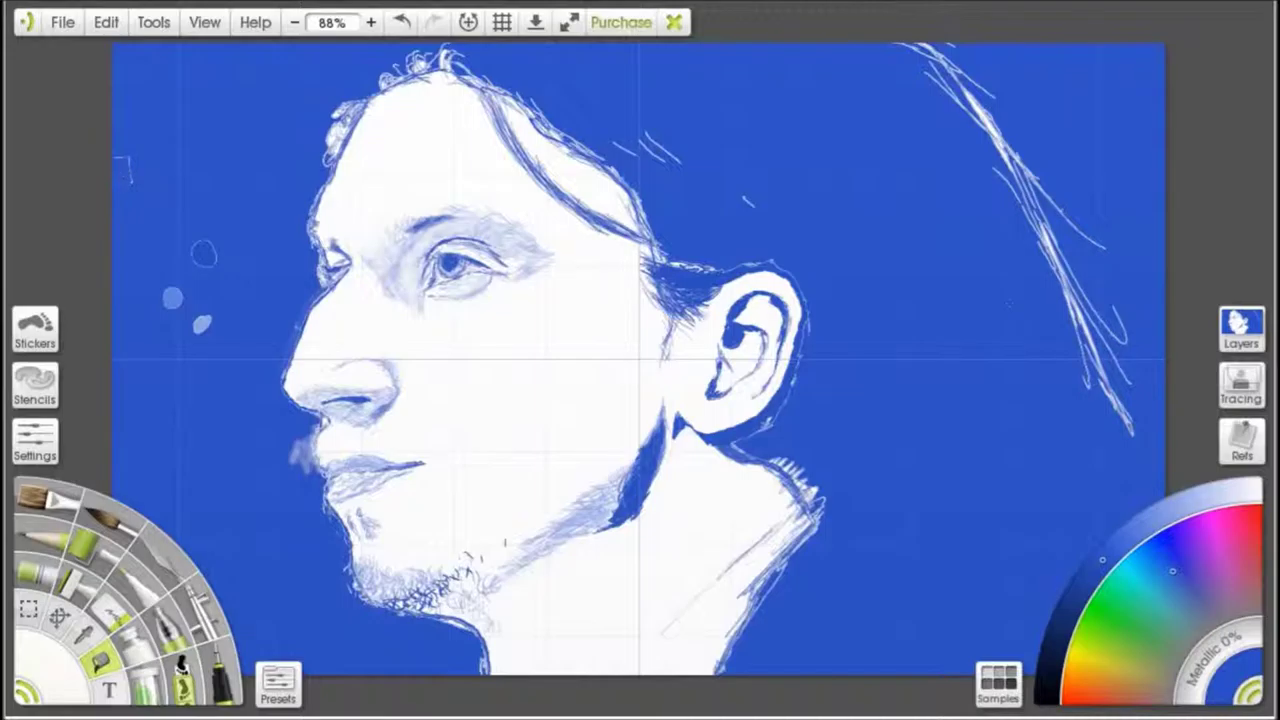
Cover the leftover pale patch in front of the upper lip with dark blue at 55% pen size
{"action": "scroll", "coordinate": [980, 366], "scroll_direction": "up", "scroll_amount": 2}
{"action": "left_click", "coordinate": [85, 634]}
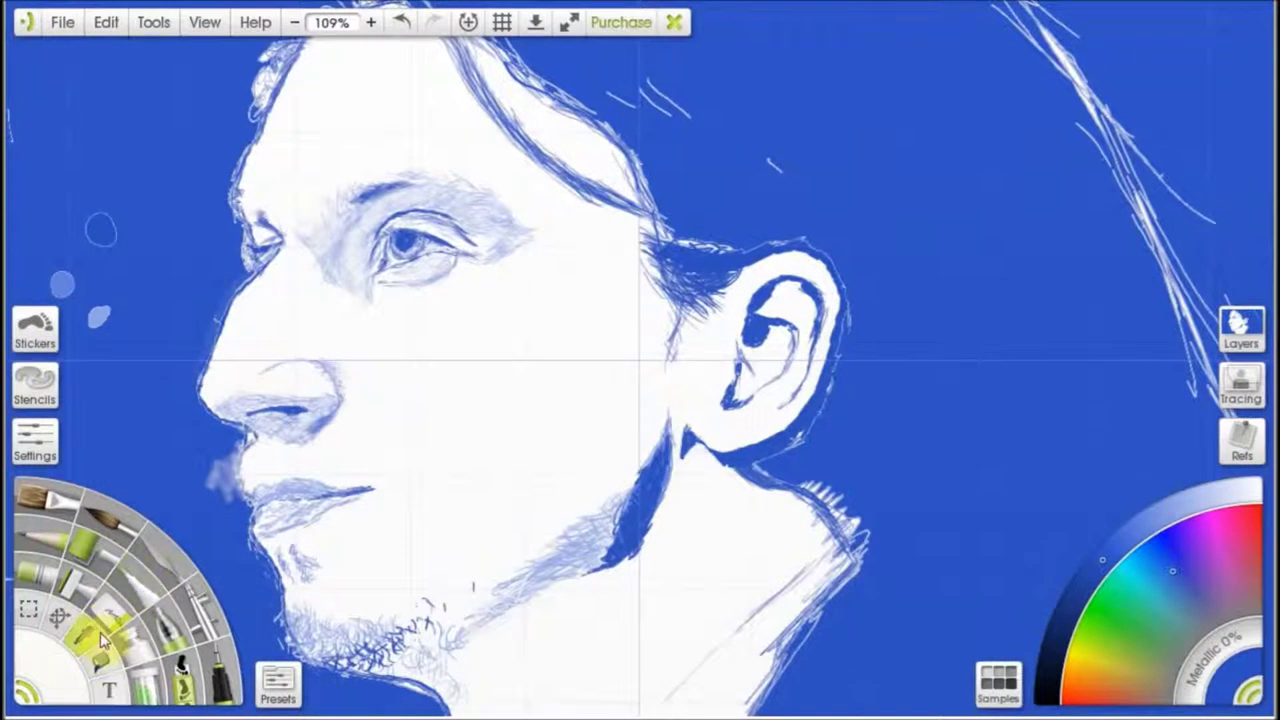
{"action": "left_click", "coordinate": [221, 678]}
{"action": "mouse_move", "coordinate": [205, 336]}
{"action": "left_mouse_down"}
{"action": "mouse_move", "coordinate": [215, 331]}
{"action": "mouse_move", "coordinate": [198, 367]}
{"action": "left_mouse_up"}
{"action": "key", "text": "ctrl+z"}
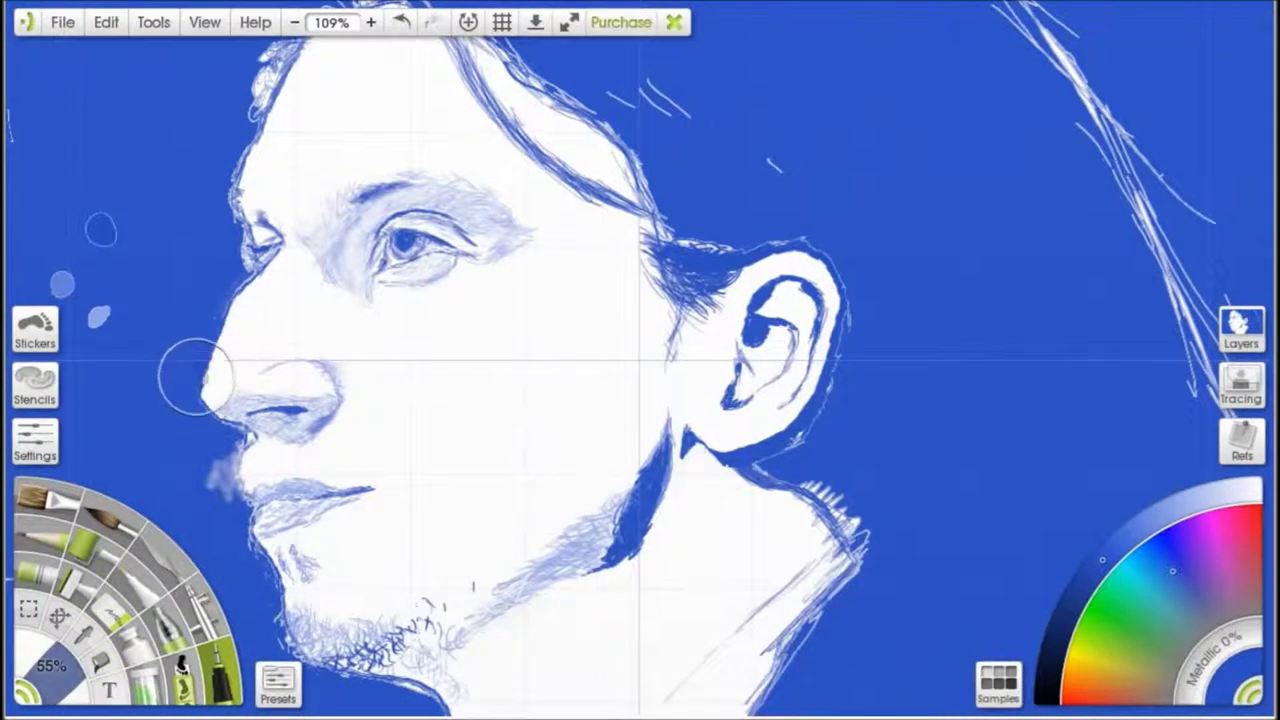
{"action": "left_click_drag", "start_coordinate": [214, 450], "coordinate": [225, 480]}
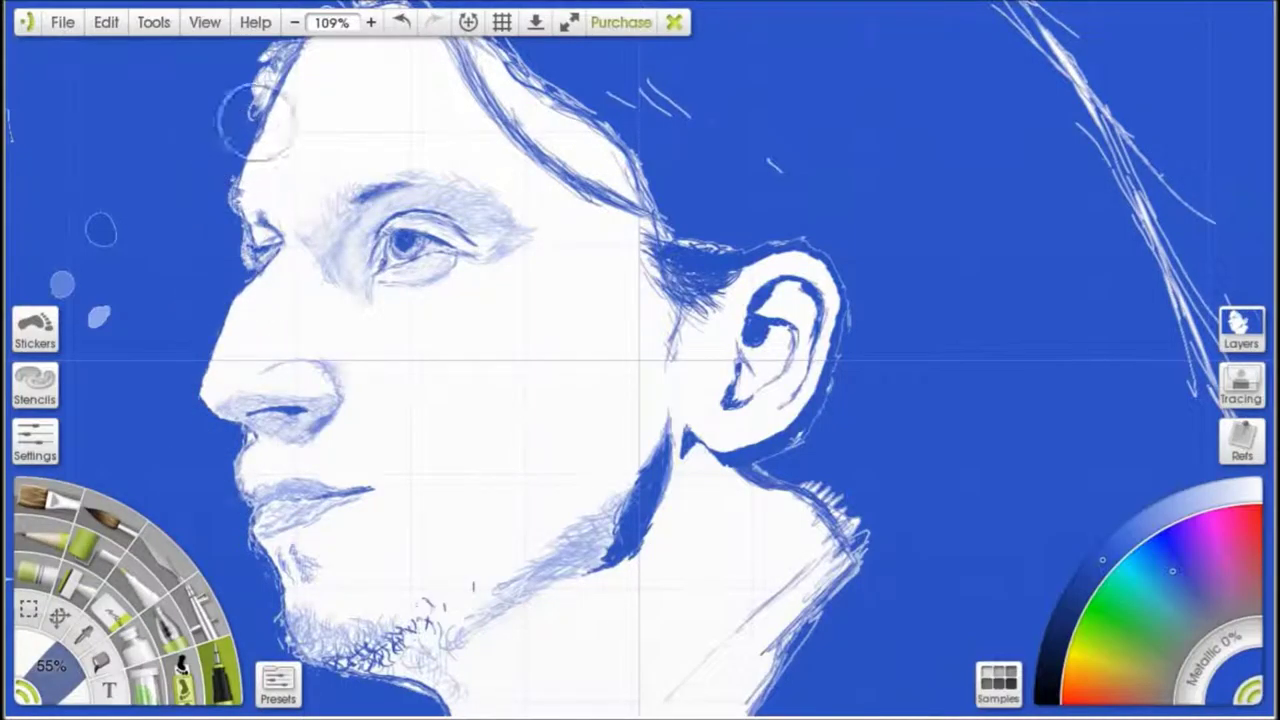
Fill the white gaps in the hair curls along the forehead and top of the head in dark blue at 14% pen size
{"action": "mouse_move", "coordinate": [52, 665]}
{"action": "left_mouse_down"}
{"action": "mouse_move", "coordinate": [88, 612]}
{"action": "mouse_move", "coordinate": [70, 668]}
{"action": "left_mouse_up"}
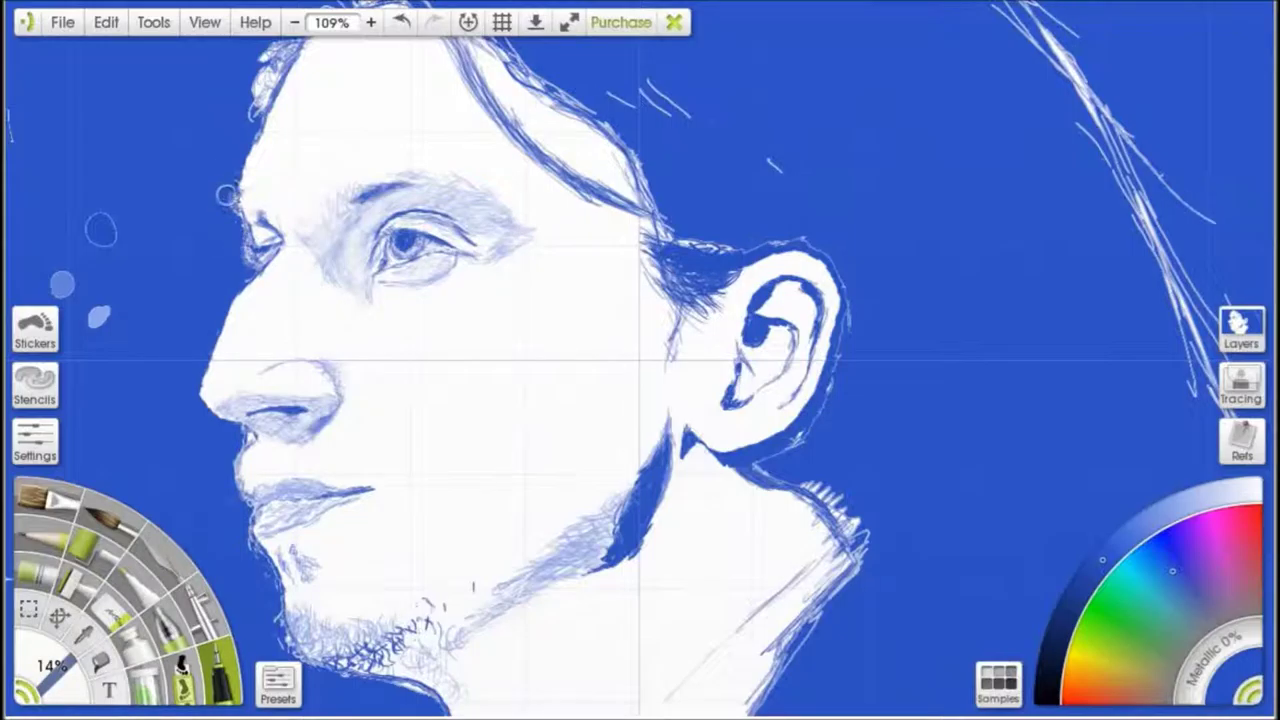
{"action": "mouse_move", "coordinate": [267, 88]}
{"action": "left_mouse_down"}
{"action": "mouse_move", "coordinate": [272, 56]}
{"action": "mouse_move", "coordinate": [326, 14]}
{"action": "left_mouse_up"}
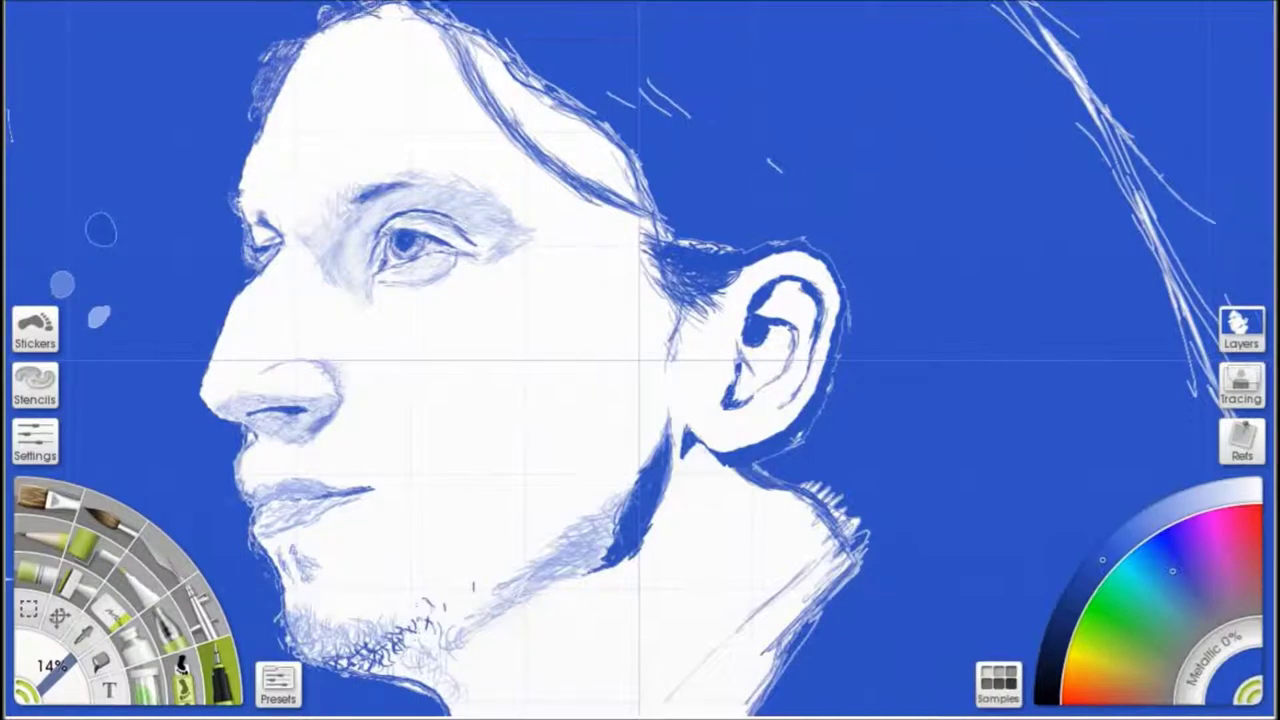
{"action": "left_click_drag", "start_coordinate": [415, 6], "coordinate": [494, 116]}
{"action": "left_click_drag", "start_coordinate": [514, 60], "coordinate": [570, 108]}
Lighten the shading around the near eye and brow with white strokes, ending at 16% pen size
{"action": "left_click", "coordinate": [316, 322], "text": "alt"}
{"action": "left_click_drag", "start_coordinate": [336, 236], "coordinate": [352, 284]}
{"action": "mouse_move", "coordinate": [62, 662]}
{"action": "left_mouse_down"}
{"action": "mouse_move", "coordinate": [54, 676]}
{"action": "mouse_move", "coordinate": [85, 692]}
{"action": "left_mouse_up"}
{"action": "mouse_move", "coordinate": [333, 296]}
{"action": "left_mouse_down"}
{"action": "mouse_move", "coordinate": [348, 266]}
{"action": "mouse_move", "coordinate": [331, 231]}
{"action": "left_mouse_up"}
{"action": "left_click_drag", "start_coordinate": [80, 674], "coordinate": [72, 664]}
{"action": "mouse_move", "coordinate": [425, 192]}
{"action": "left_mouse_down"}
{"action": "mouse_move", "coordinate": [505, 235]}
{"action": "mouse_move", "coordinate": [530, 218]}
{"action": "left_mouse_up"}
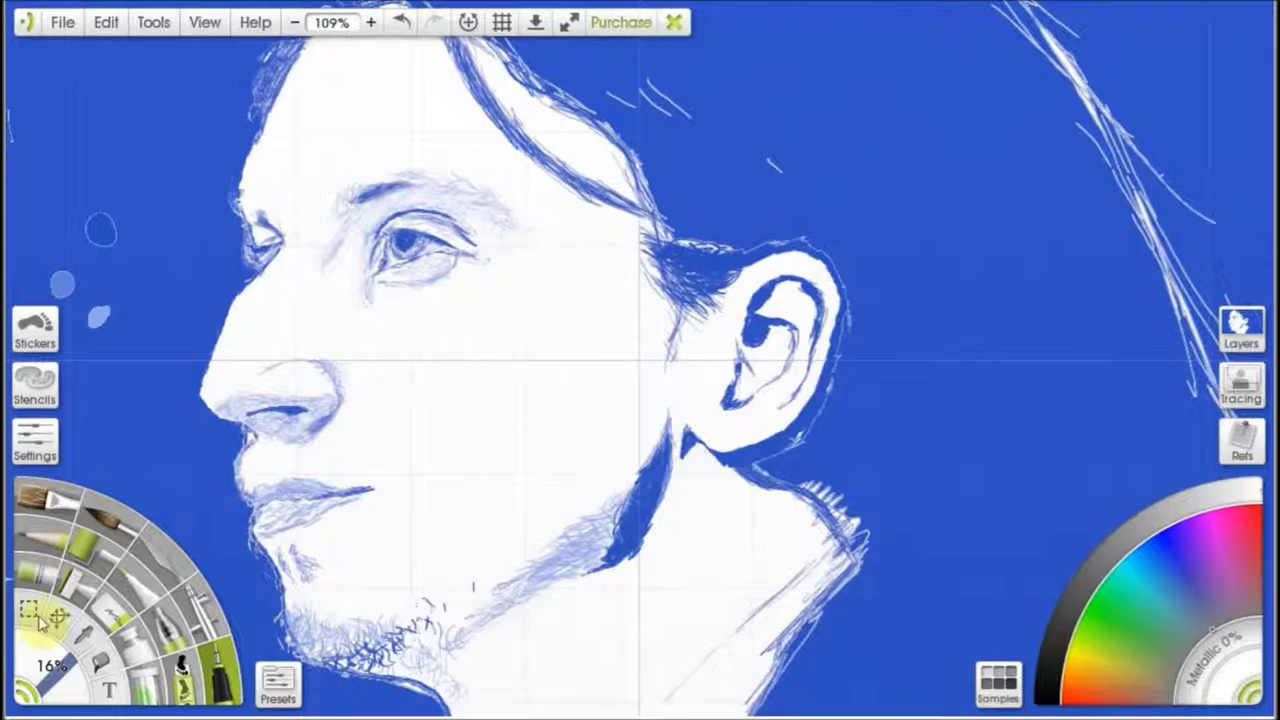
Draw white hair strands along the top of the head, with a few stray strokes above the ear, at 16% pen size
{"action": "left_click_drag", "start_coordinate": [545, 25], "coordinate": [640, 100]}
{"action": "left_click_drag", "start_coordinate": [700, 5], "coordinate": [920, 91]}
{"action": "left_click_drag", "start_coordinate": [935, 8], "coordinate": [1010, 30]}
{"action": "left_click_drag", "start_coordinate": [815, 8], "coordinate": [925, 88]}
{"action": "left_click_drag", "start_coordinate": [965, 8], "coordinate": [1040, 62]}
{"action": "left_click_drag", "start_coordinate": [725, 5], "coordinate": [860, 42]}
{"action": "left_click_drag", "start_coordinate": [758, 24], "coordinate": [893, 62]}
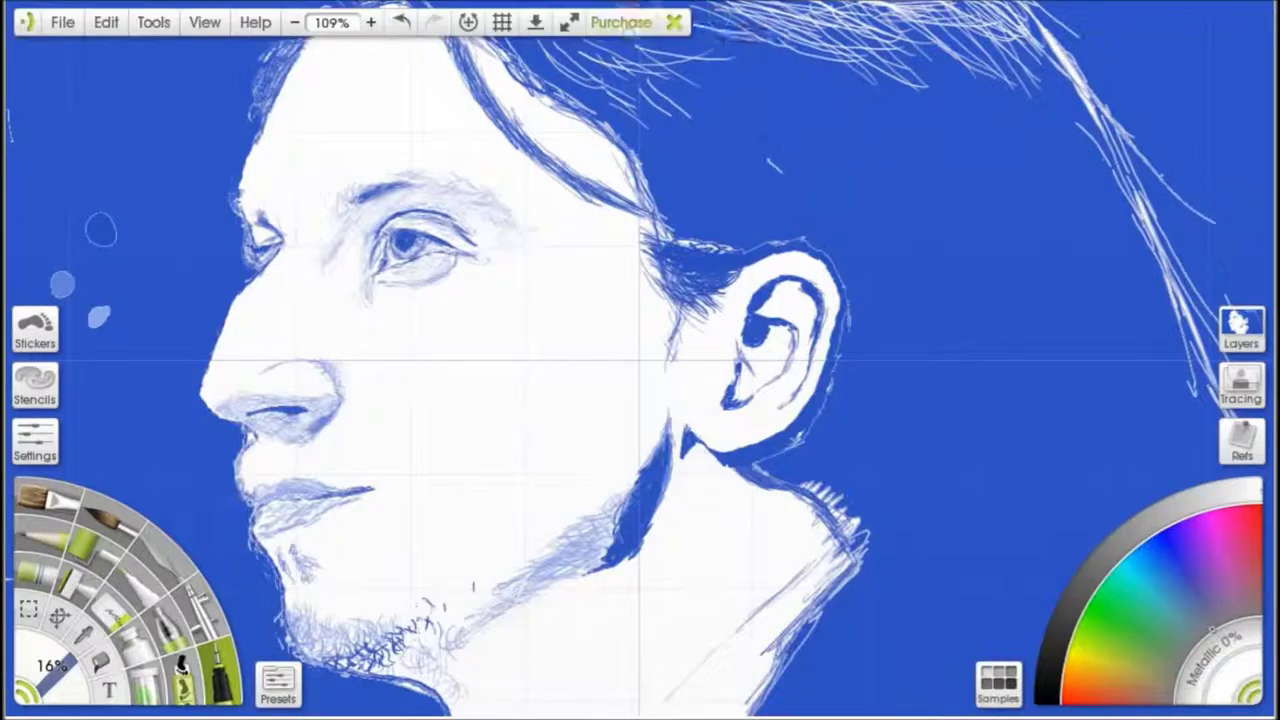
{"action": "left_click_drag", "start_coordinate": [642, 16], "coordinate": [790, 62]}
{"action": "left_click_drag", "start_coordinate": [450, 5], "coordinate": [608, 58]}
{"action": "left_click_drag", "start_coordinate": [548, 30], "coordinate": [670, 92]}
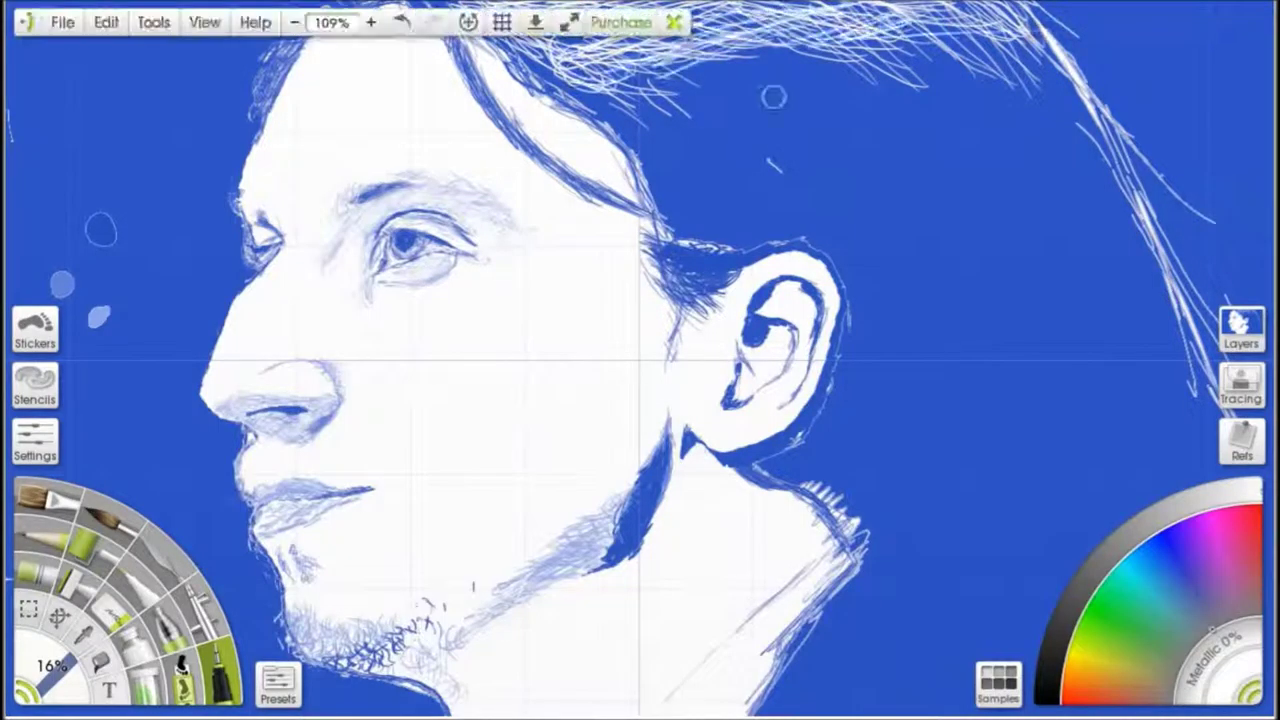
{"action": "left_click", "coordinate": [27, 692]}
{"action": "left_click", "coordinate": [1250, 691]}
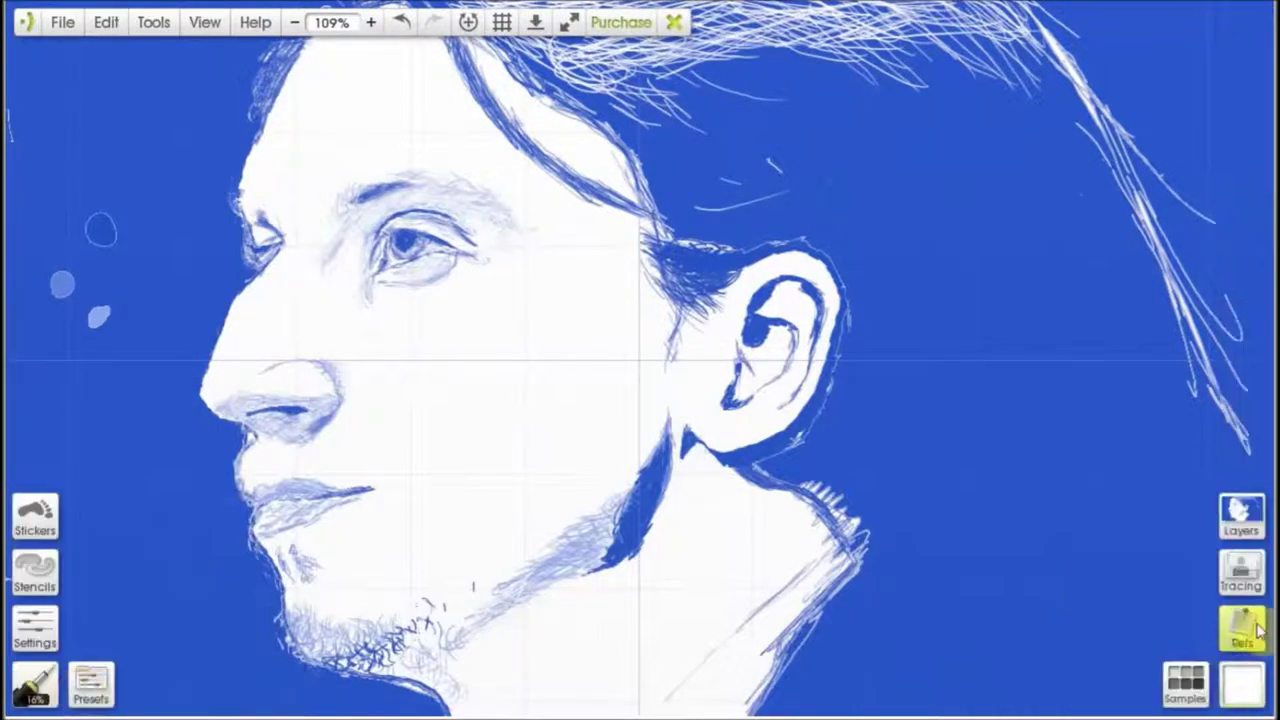
Cover the stray pale spots on the background in front of the face with dark blue at 100% pen size
{"action": "left_click", "coordinate": [35, 684]}
{"action": "left_click", "coordinate": [218, 675]}
{"action": "left_click_drag", "start_coordinate": [50, 665], "coordinate": [152, 617]}
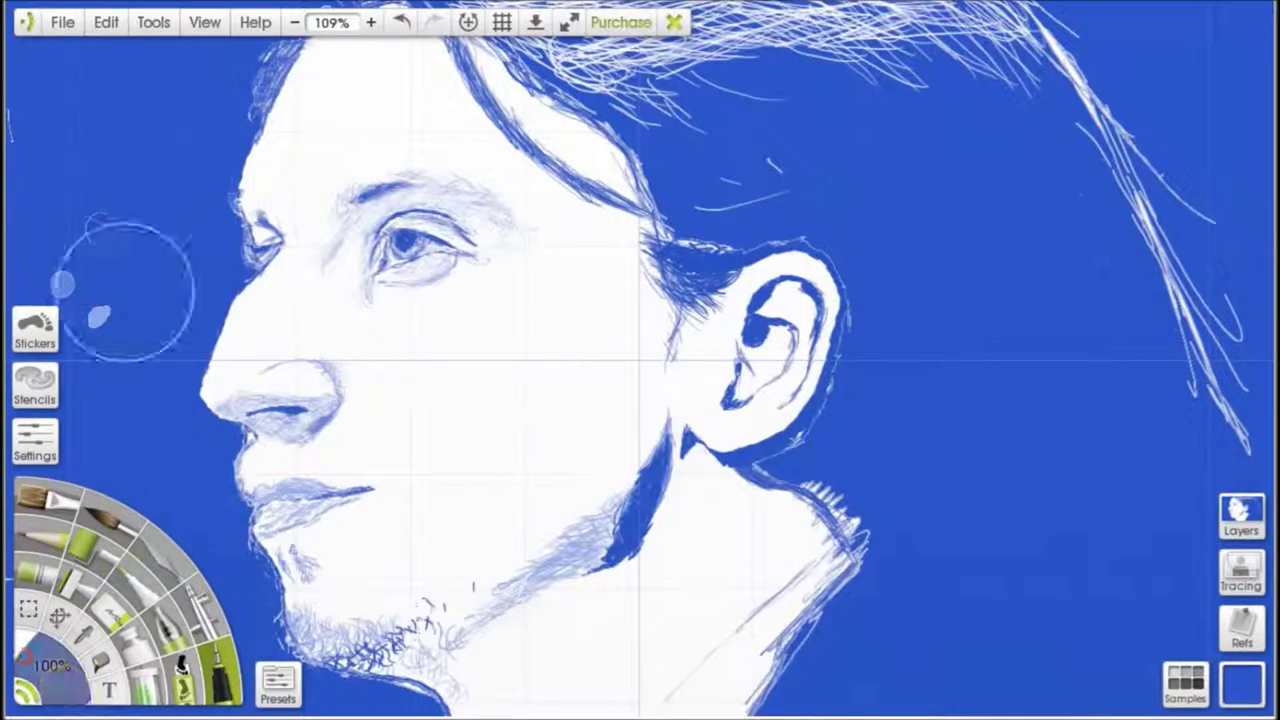
{"action": "left_click_drag", "start_coordinate": [50, 665], "coordinate": [152, 617]}
{"action": "left_click_drag", "start_coordinate": [101, 230], "coordinate": [94, 318]}
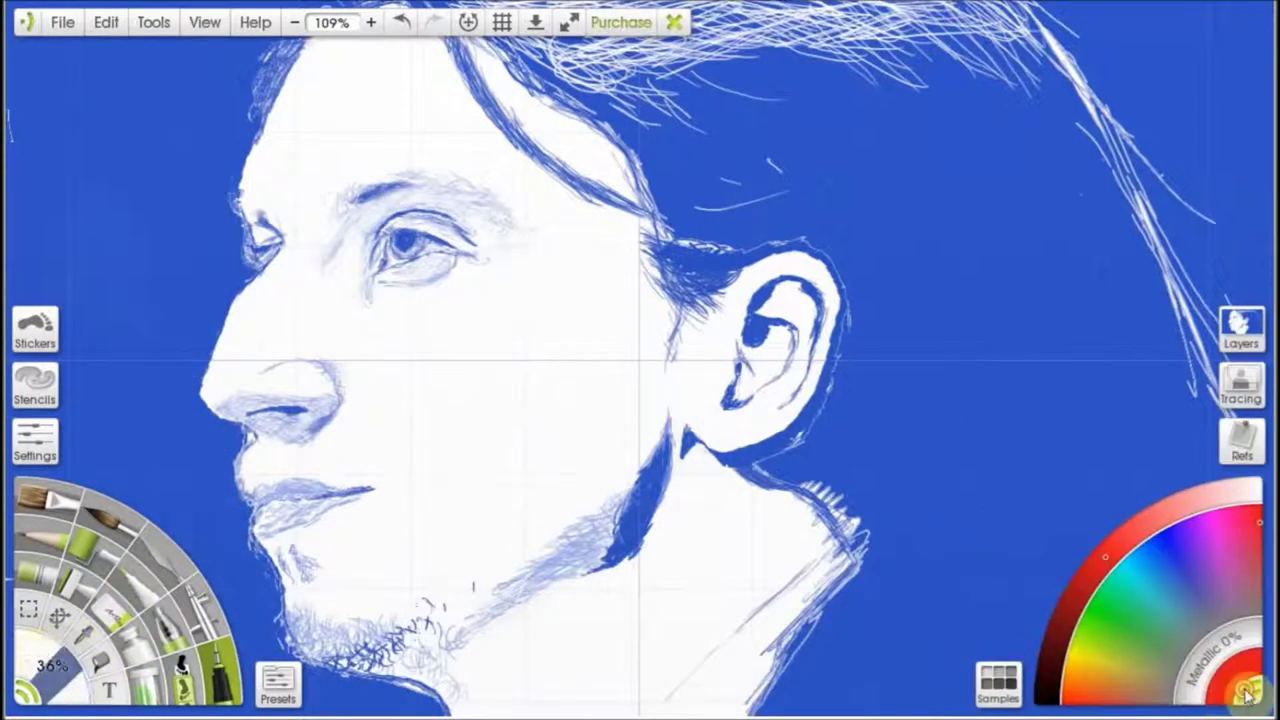
Sign the portrait in red at 36% pen size on the background beside the neck
{"action": "left_click", "coordinate": [1250, 695]}
{"action": "left_click", "coordinate": [27, 692]}
{"action": "left_click_drag", "start_coordinate": [870, 672], "coordinate": [1022, 640]}
{"action": "mouse_move", "coordinate": [905, 668]}
{"action": "left_mouse_down"}
{"action": "mouse_move", "coordinate": [911, 680]}
{"action": "mouse_move", "coordinate": [980, 680]}
{"action": "left_mouse_up"}
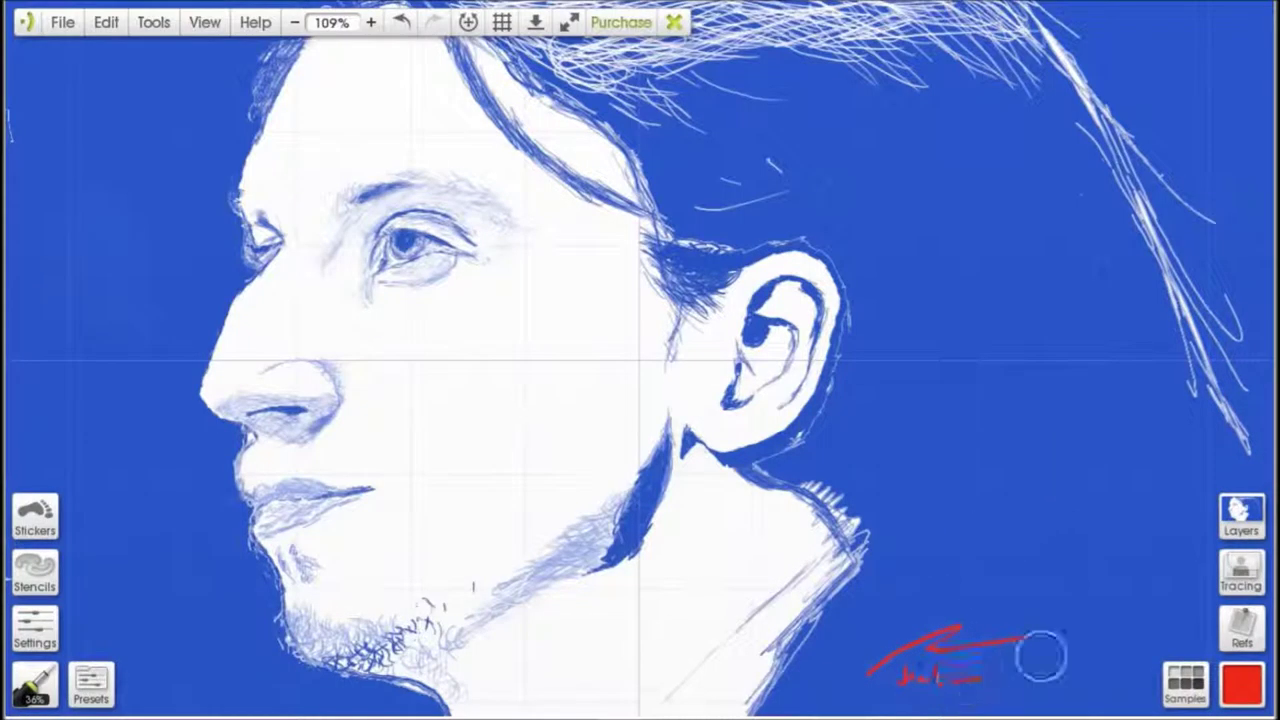